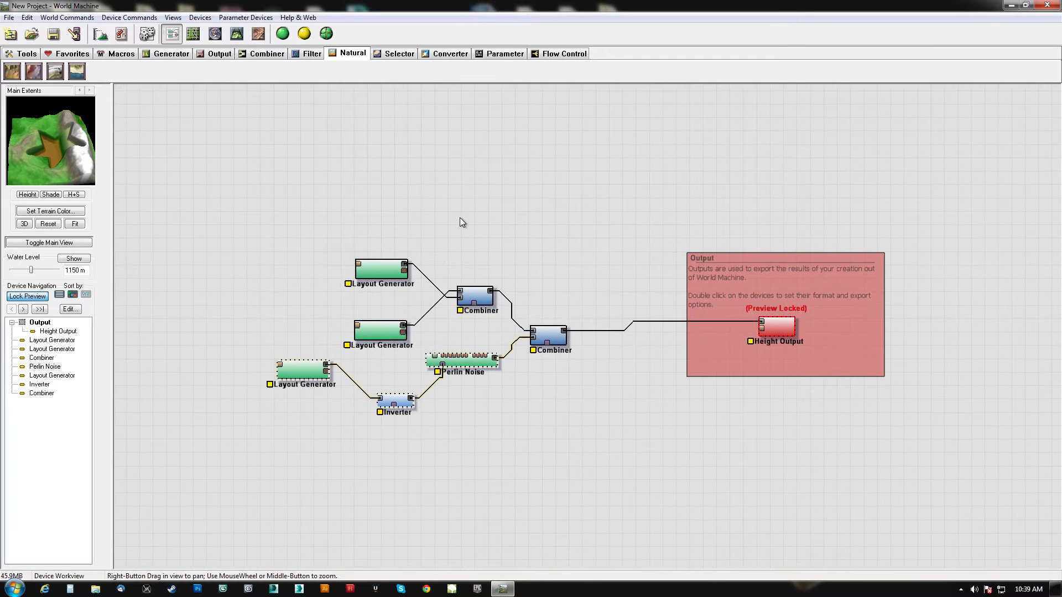
# Step: Drop an Erosion device onto the wire feeding Height Output and open its Stochastic Fluvial Erosion settings
pyautogui.moveTo(65, 137); pyautogui.dragTo(122, 140)
pyautogui.moveTo(576, 251); pyautogui.dragTo(545, 229, button='right')
pyautogui.moveTo(77, 154)
pyautogui.mouseDown()
pyautogui.moveTo(79, 121)
pyautogui.moveTo(105, 154)
pyautogui.moveTo(74, 146)
pyautogui.moveTo(64, 161)
pyautogui.moveTo(69, 132)
pyautogui.moveTo(57, 151)
pyautogui.mouseUp()
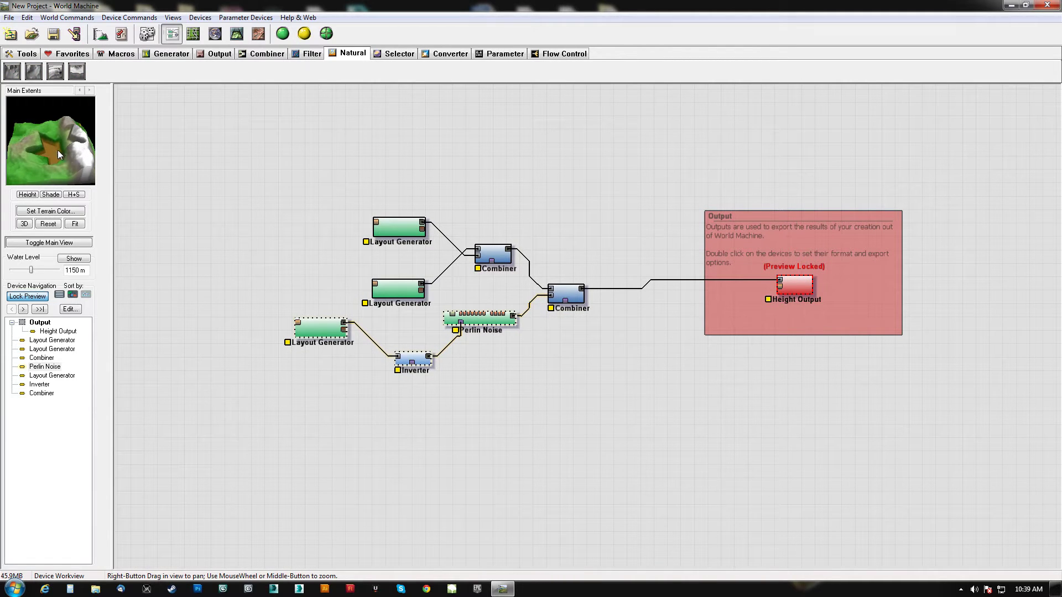
pyautogui.moveTo(527, 269); pyautogui.dragTo(533, 193, button='right')
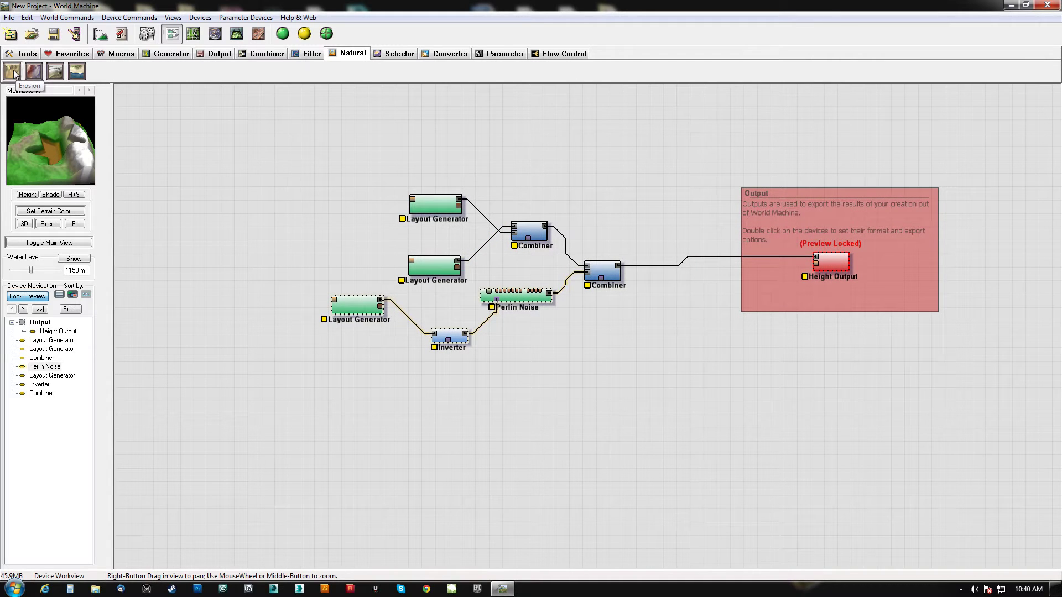
pyautogui.moveTo(13, 72); pyautogui.dragTo(695, 254)
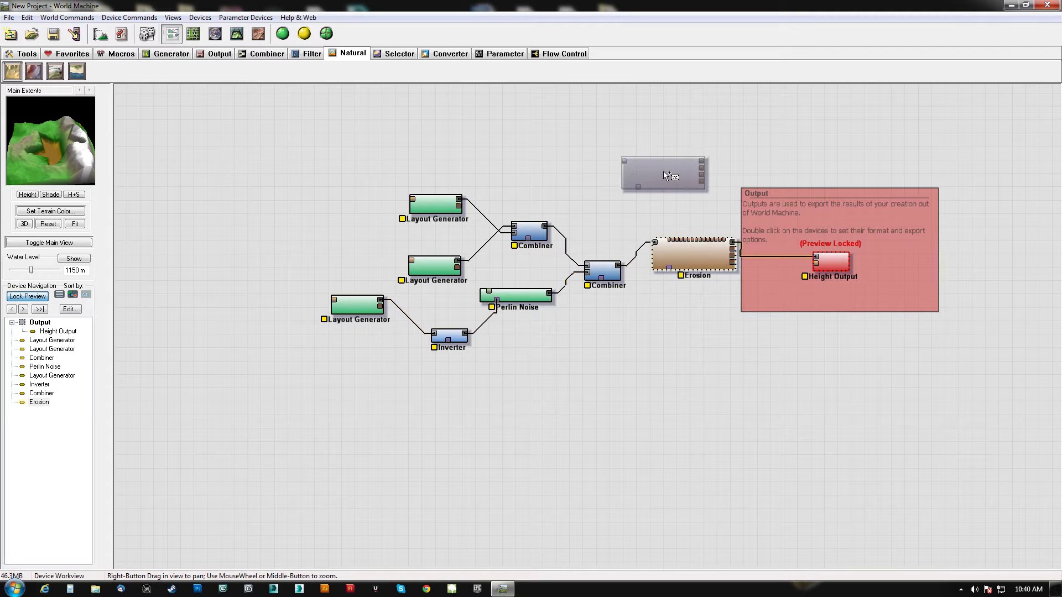
pyautogui.click(639, 167)
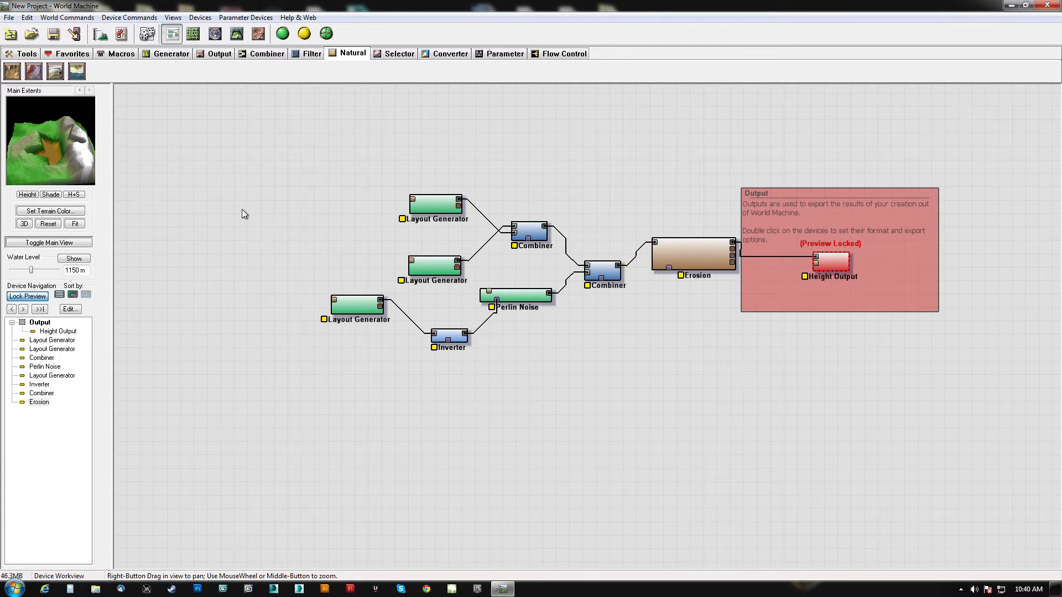
pyautogui.moveTo(55, 130)
pyautogui.mouseDown()
pyautogui.moveTo(18, 147)
pyautogui.moveTo(44, 118)
pyautogui.moveTo(49, 141)
pyautogui.mouseUp()
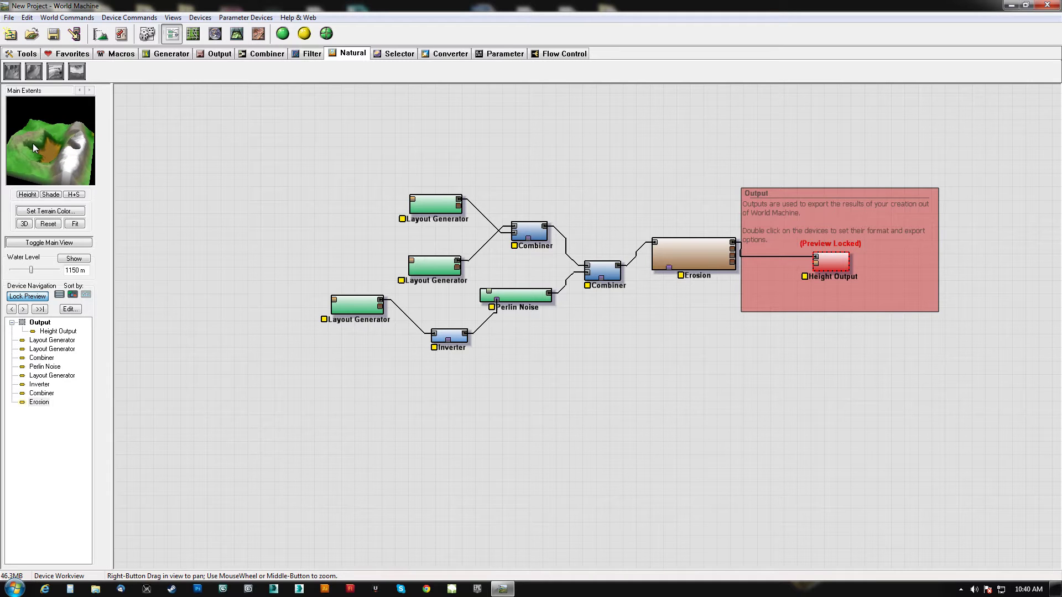
pyautogui.doubleClick(696, 258)
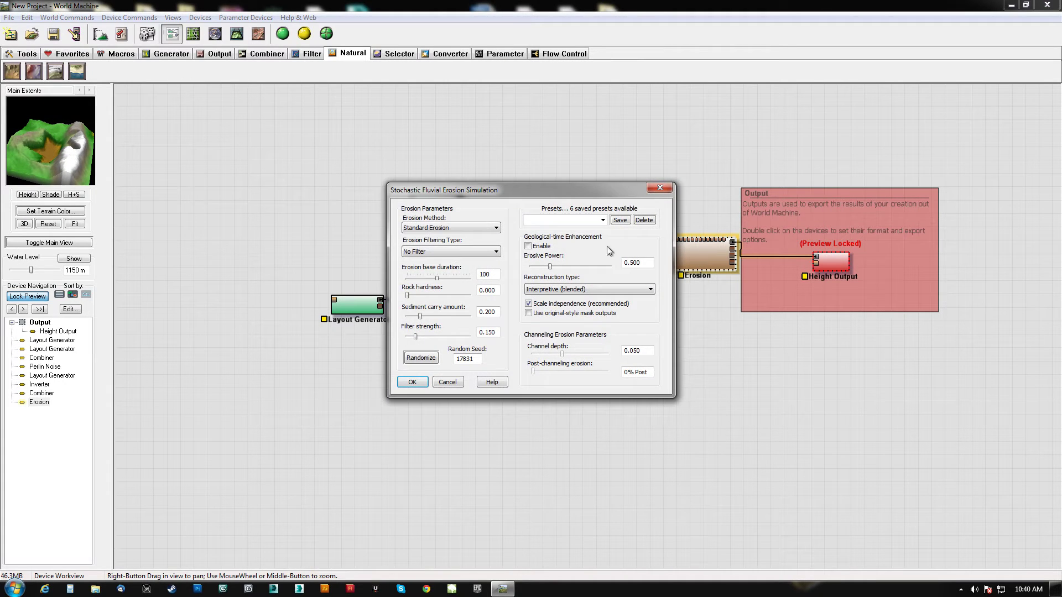
# Step: Enable Geological-time Enhancement and raise erosive power to about 0.997, then cancel the dialog
pyautogui.click(529, 247)
pyautogui.moveTo(551, 267); pyautogui.dragTo(607, 279)
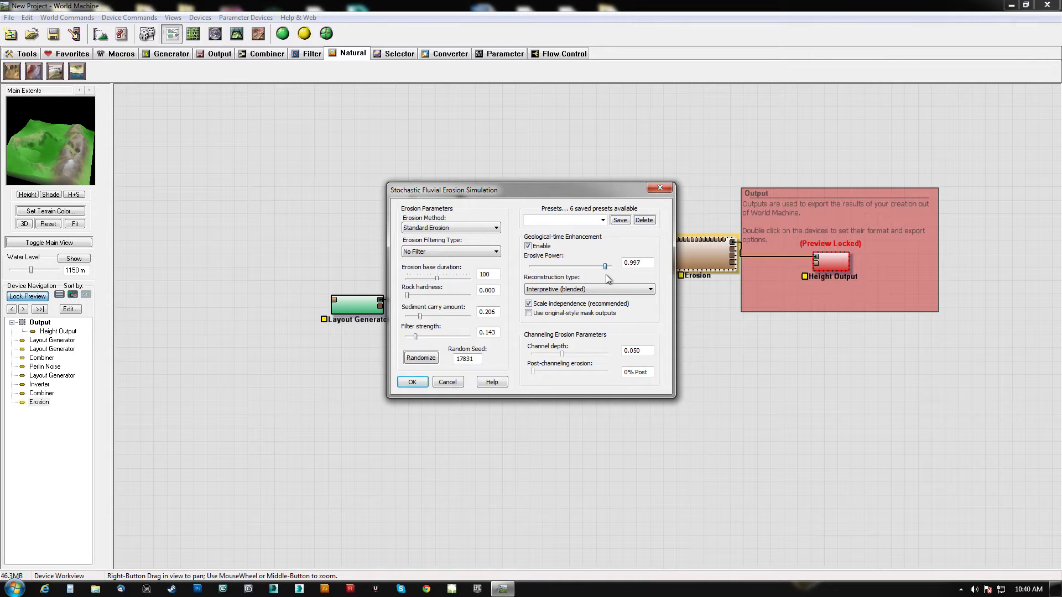
pyautogui.click(447, 382)
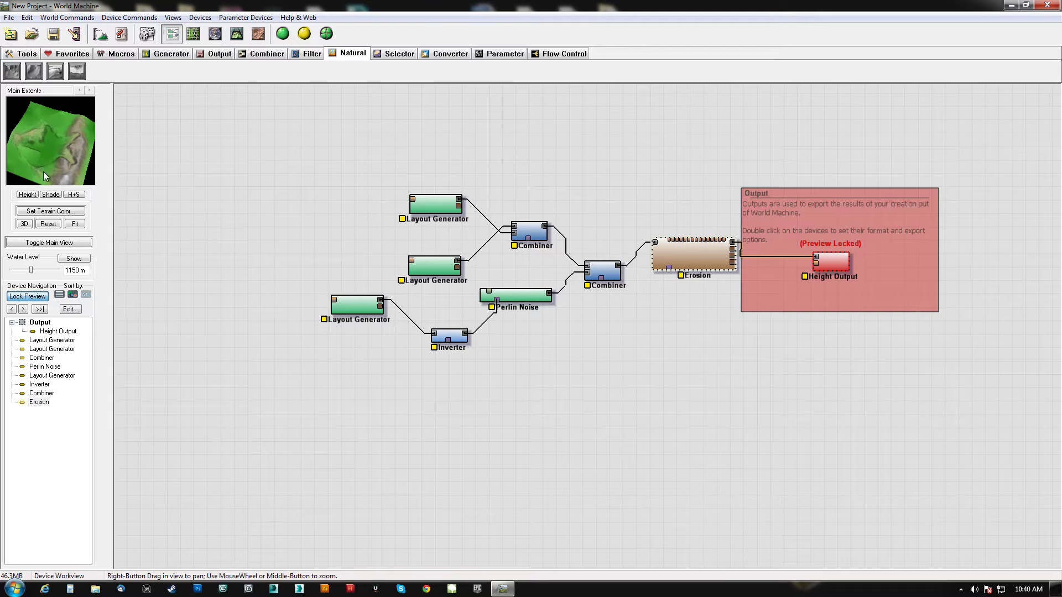
pyautogui.moveTo(43, 171); pyautogui.dragTo(53, 138)
# Step: Reopen the Erosion settings, raise base duration to 200 and zero the filter strength
pyautogui.doubleClick(692, 257)
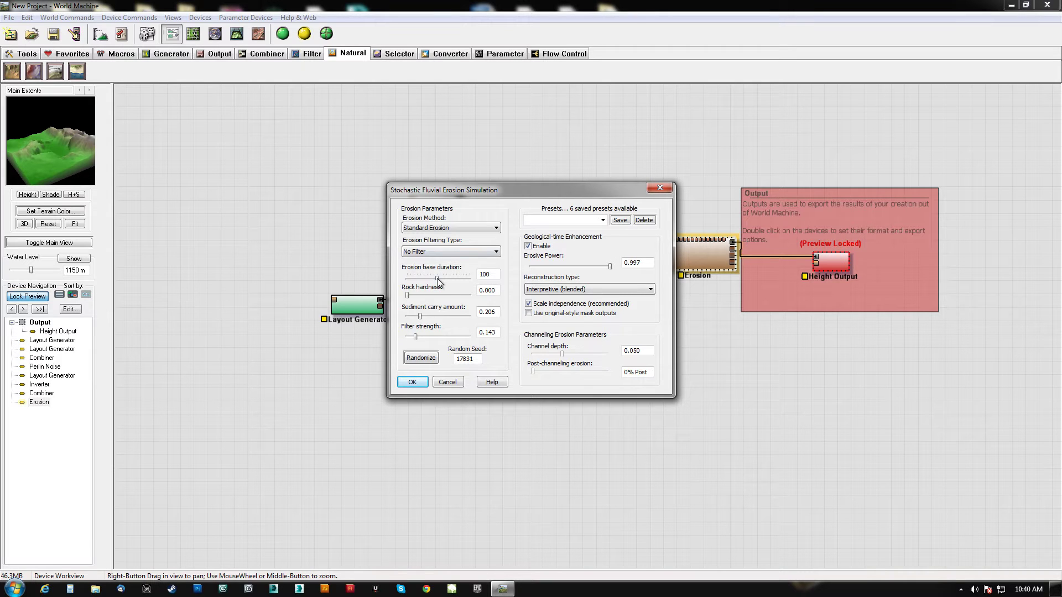
pyautogui.moveTo(438, 281); pyautogui.dragTo(430, 329)
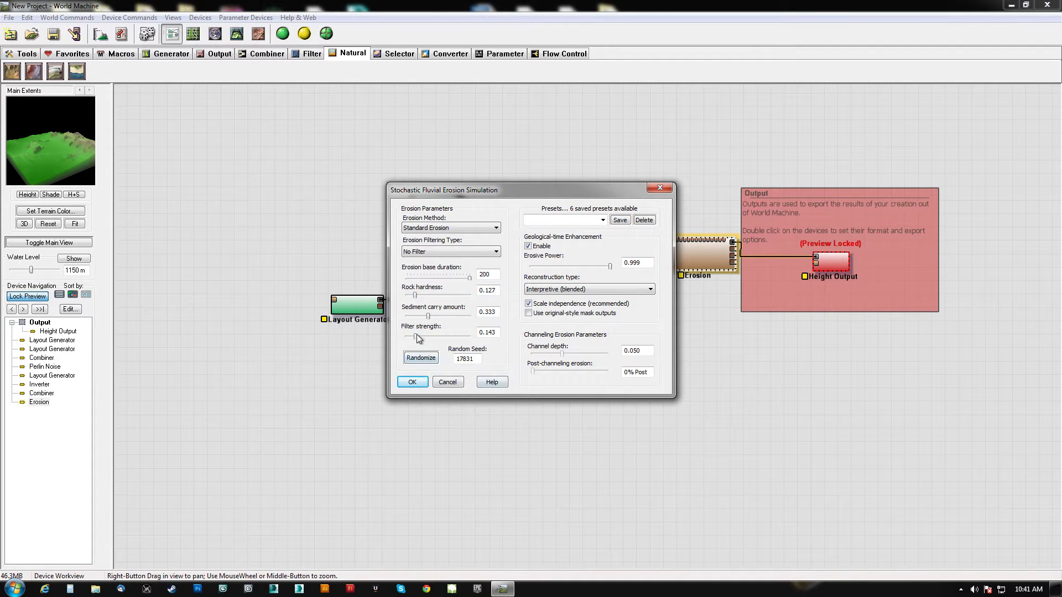
pyautogui.moveTo(448, 344)
pyautogui.mouseDown()
pyautogui.moveTo(432, 347)
pyautogui.moveTo(441, 343)
pyautogui.mouseUp()
# Step: Try Inverse Filter, then settle on Simple Filter with filter strength 0.000
pyautogui.click(425, 253)
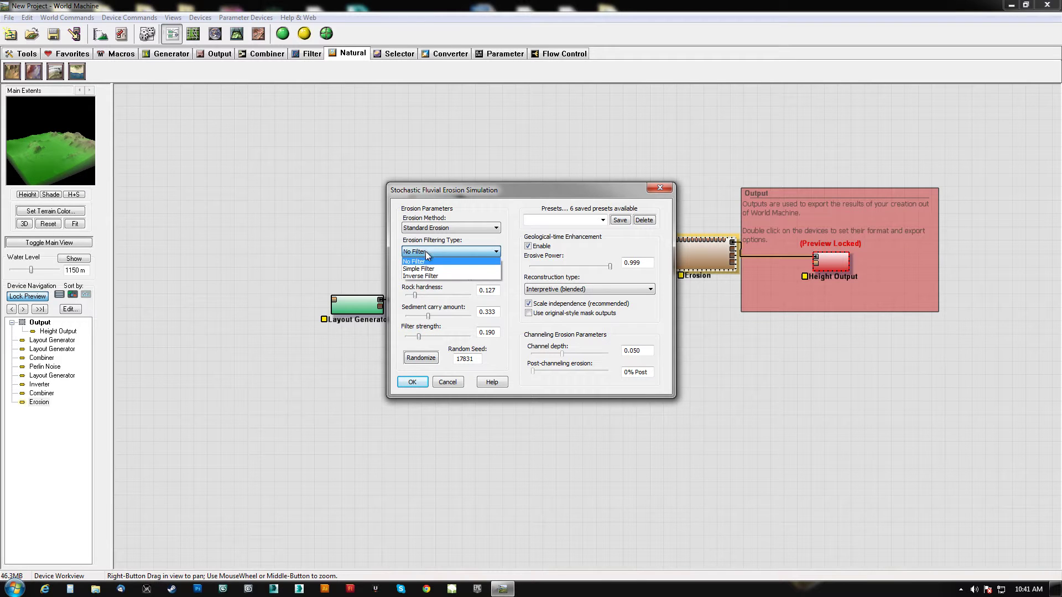
pyautogui.click(430, 276)
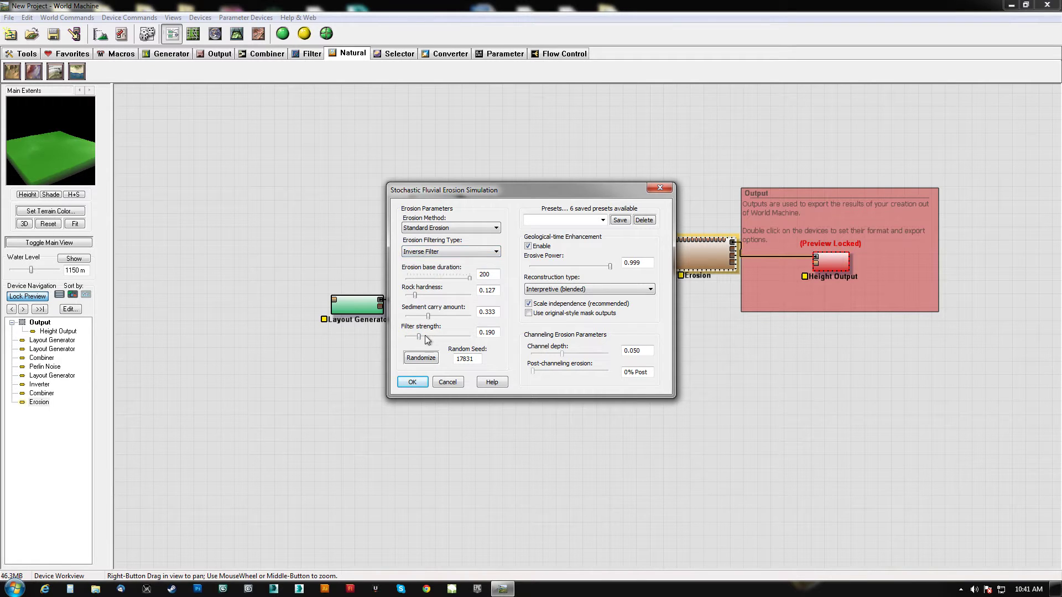
pyautogui.moveTo(420, 337)
pyautogui.mouseDown()
pyautogui.moveTo(400, 337)
pyautogui.moveTo(499, 344)
pyautogui.moveTo(402, 342)
pyautogui.mouseUp()
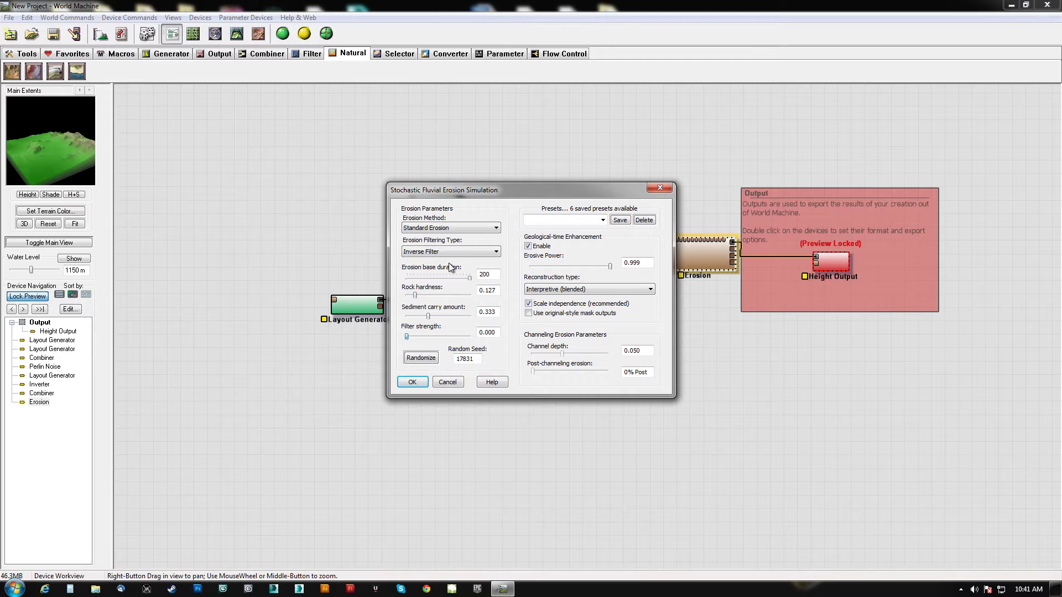
pyautogui.click(453, 254)
pyautogui.click(431, 264)
pyautogui.moveTo(407, 339); pyautogui.dragTo(468, 347)
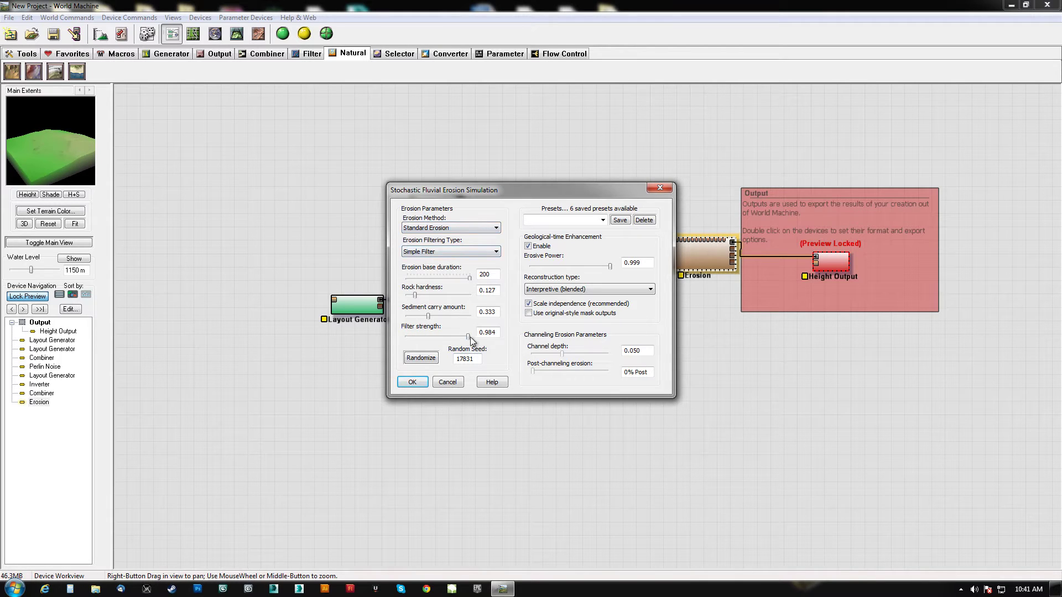
pyautogui.moveTo(468, 336); pyautogui.dragTo(353, 336)
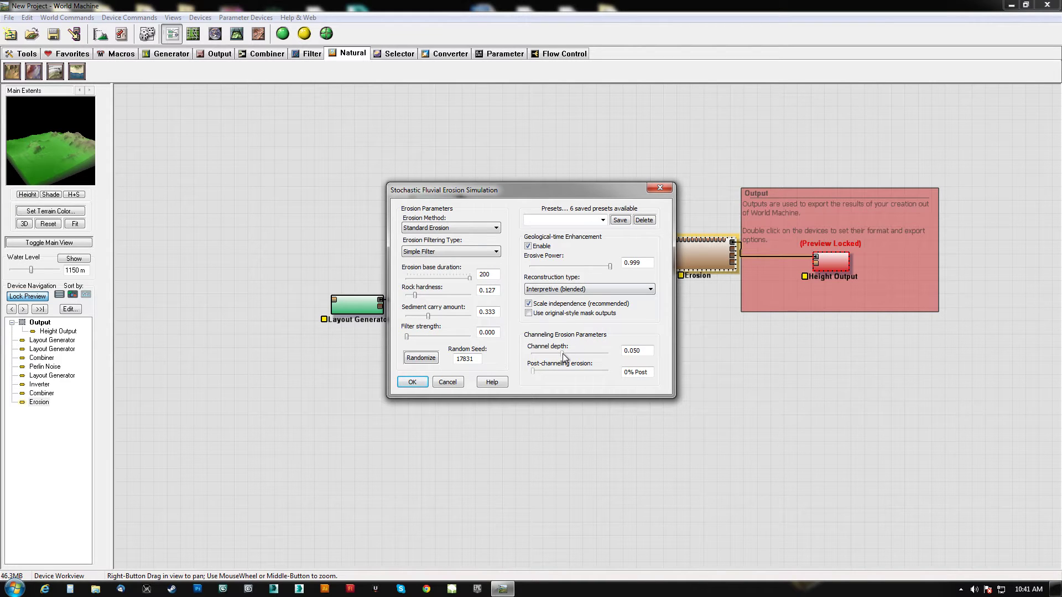
# Step: Switch to Channeled Erosion with channel depth 0.063 and 5% post-channeling erosion, and accept
pyautogui.click(586, 288)
pyautogui.click(585, 291)
pyautogui.click(435, 228)
pyautogui.click(429, 242)
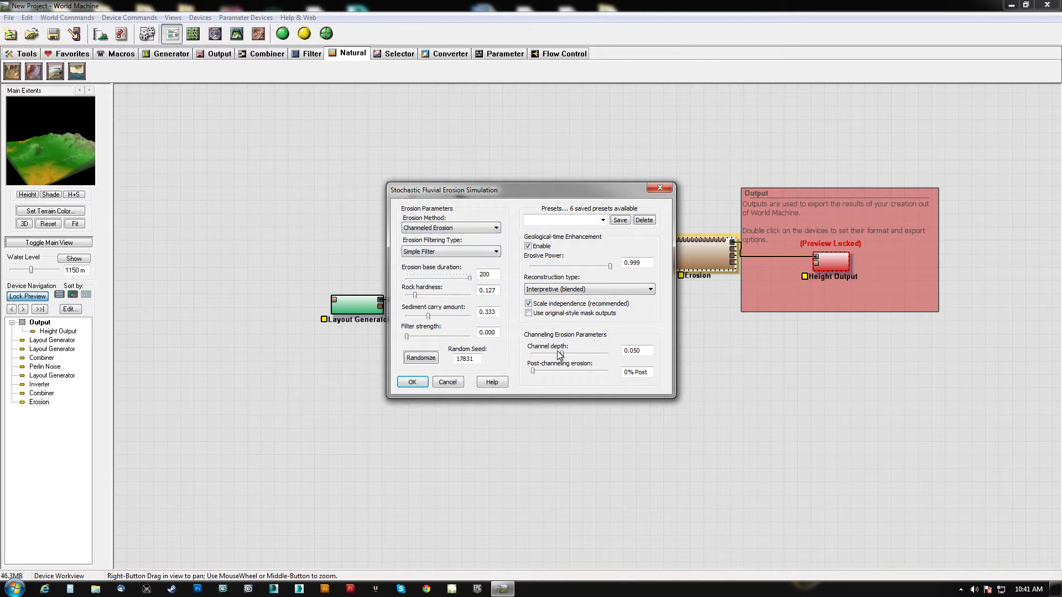
pyautogui.moveTo(563, 353); pyautogui.dragTo(540, 371)
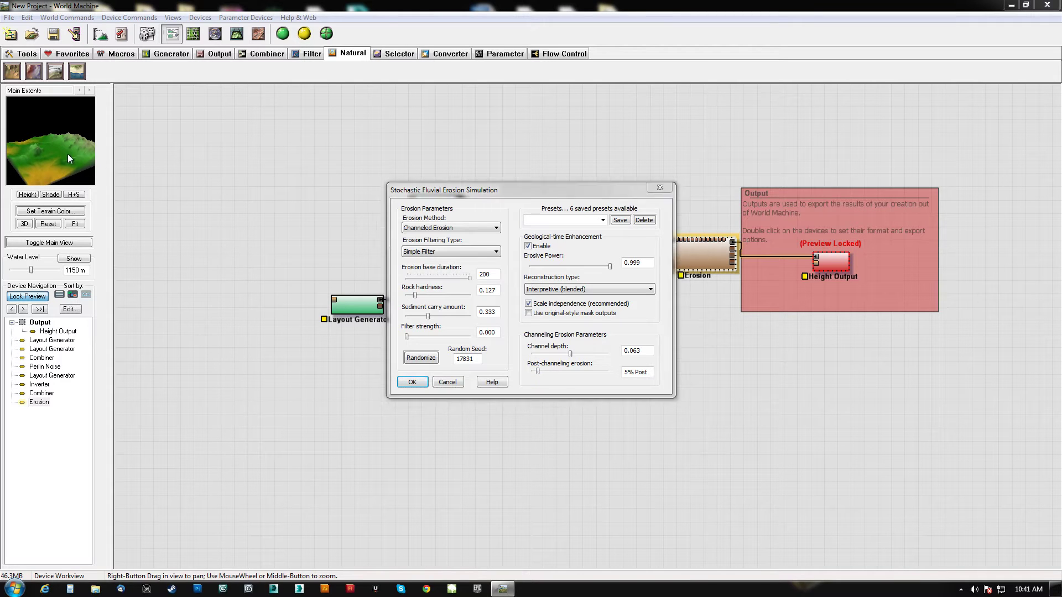
pyautogui.click(421, 382)
# Step: Show the Erosion device's terrain in the full 3D view and build it at 513 x 513
pyautogui.moveTo(46, 128); pyautogui.dragTo(58, 175)
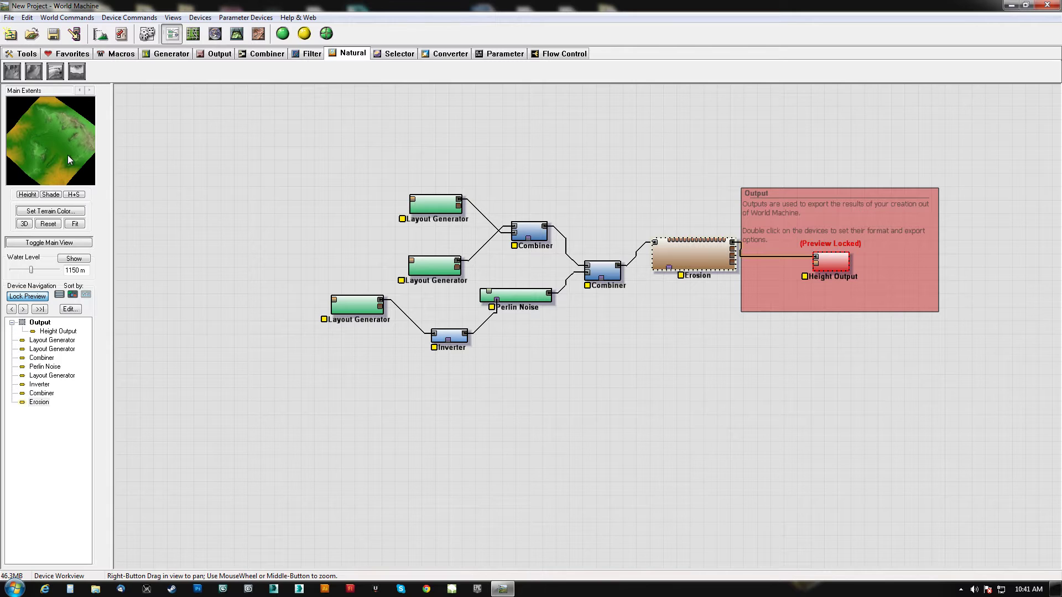
pyautogui.moveTo(66, 168); pyautogui.dragTo(21, 140)
pyautogui.click(691, 260)
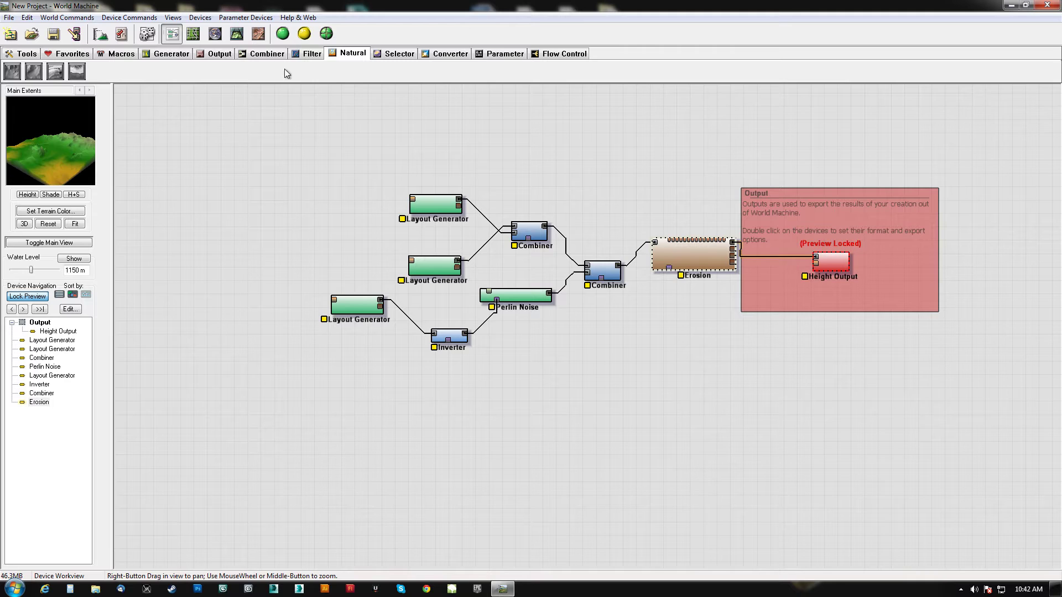
pyautogui.click(237, 33)
pyautogui.moveTo(510, 373); pyautogui.dragTo(380, 143)
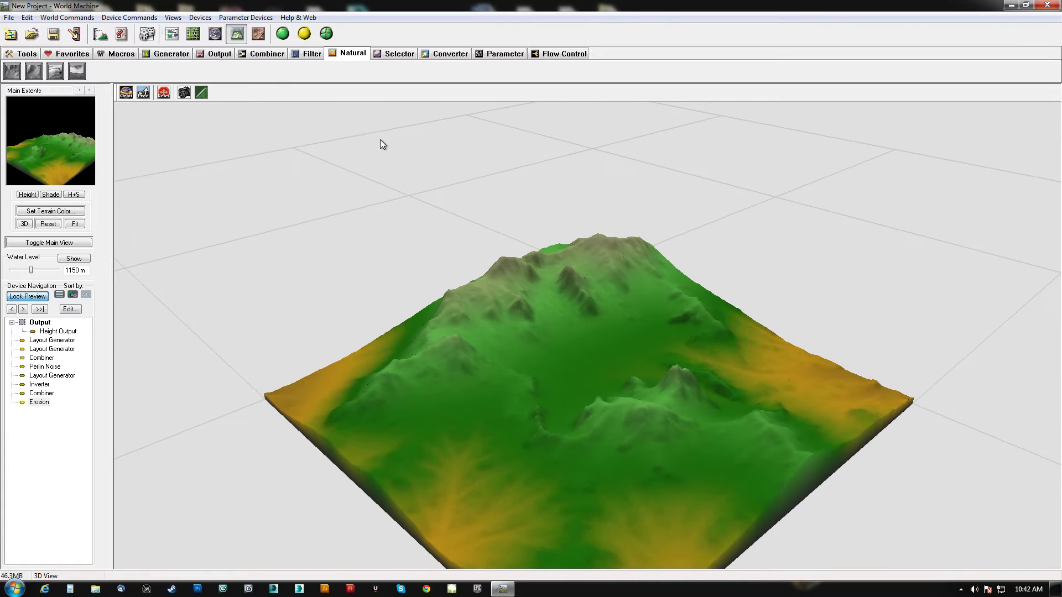
pyautogui.click(283, 35)
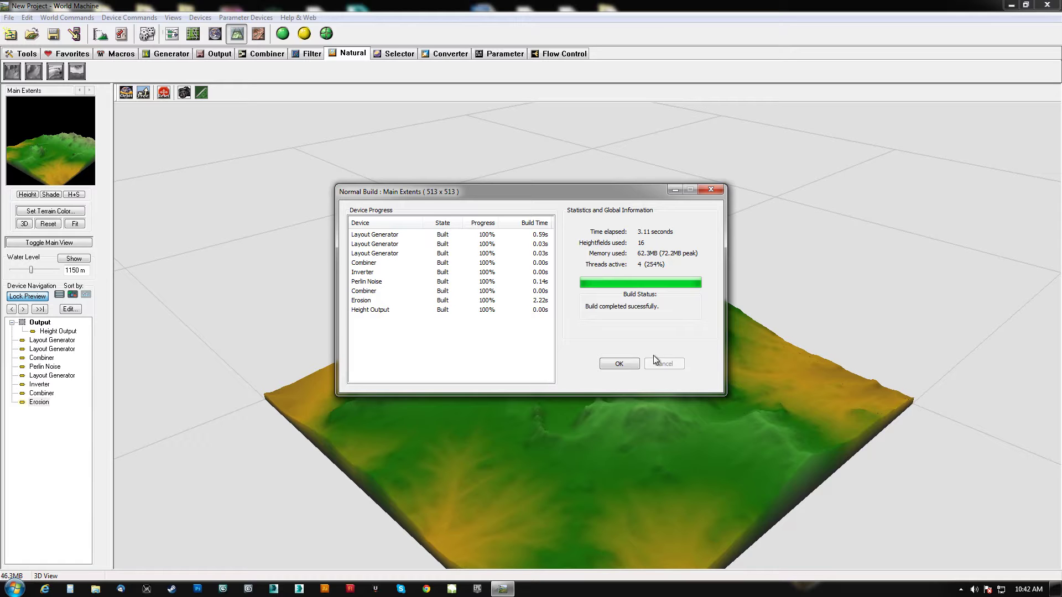
# Step: Close the build report and move the upper Layout Generators and their Combiner up-left in the graph
pyautogui.press('Return')
pyautogui.click(172, 33)
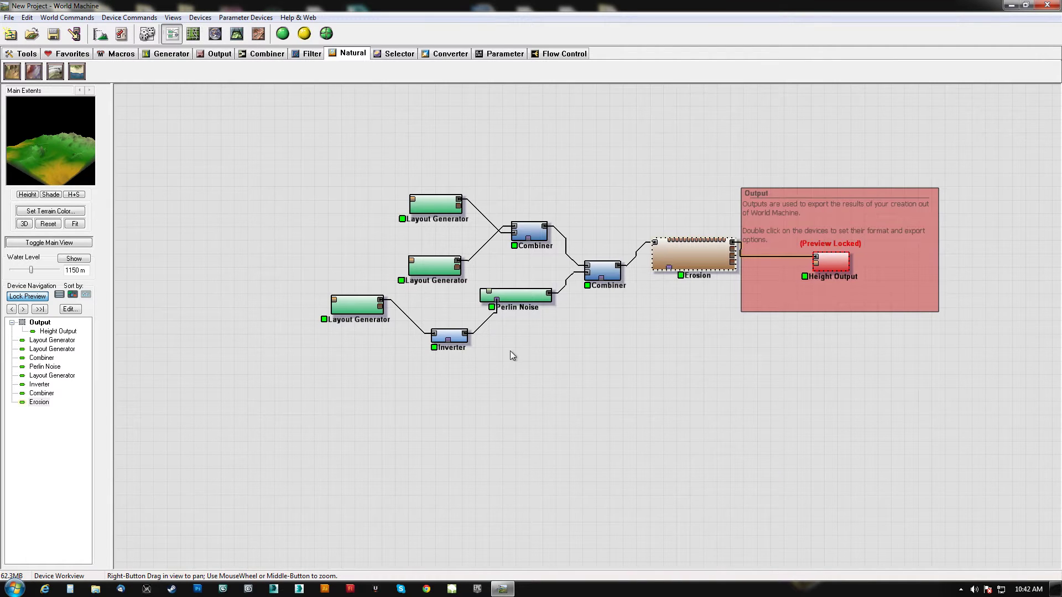
pyautogui.moveTo(350, 186); pyautogui.dragTo(578, 302)
pyautogui.moveTo(521, 240); pyautogui.dragTo(454, 182)
pyautogui.moveTo(331, 408); pyautogui.dragTo(540, 280)
# Step: Move the lower generator chain down-left, the second Combiner and Erosion up-left, and recentre the graph
pyautogui.moveTo(508, 314); pyautogui.dragTo(460, 347)
pyautogui.moveTo(268, 400); pyautogui.dragTo(537, 285)
pyautogui.moveTo(508, 321); pyautogui.dragTo(490, 361)
pyautogui.click(635, 295)
pyautogui.moveTo(591, 283); pyautogui.dragTo(559, 240)
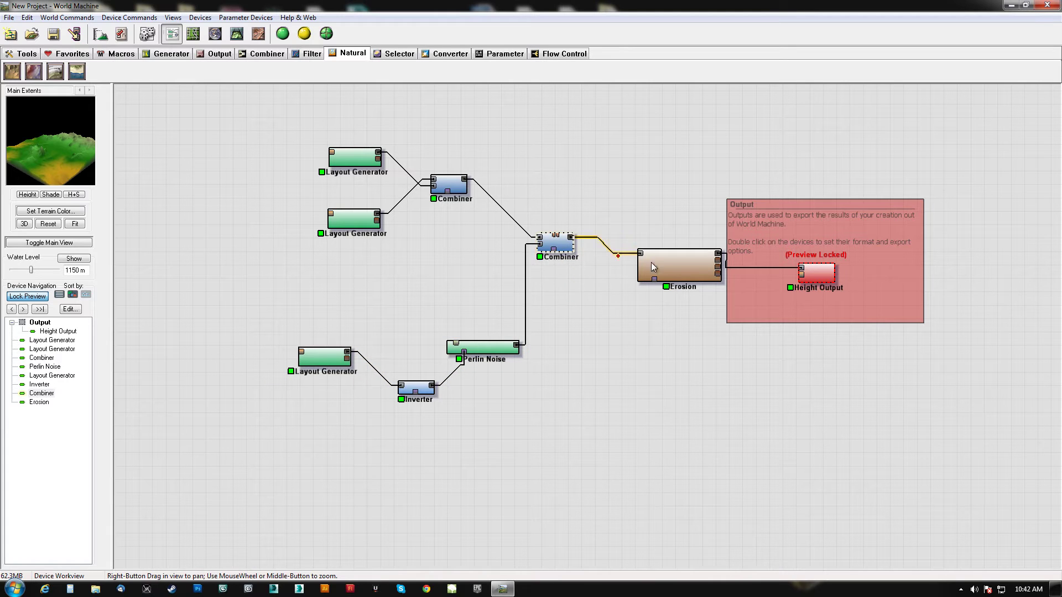
pyautogui.moveTo(652, 267); pyautogui.dragTo(621, 237)
pyautogui.click(555, 242)
pyautogui.click(404, 198)
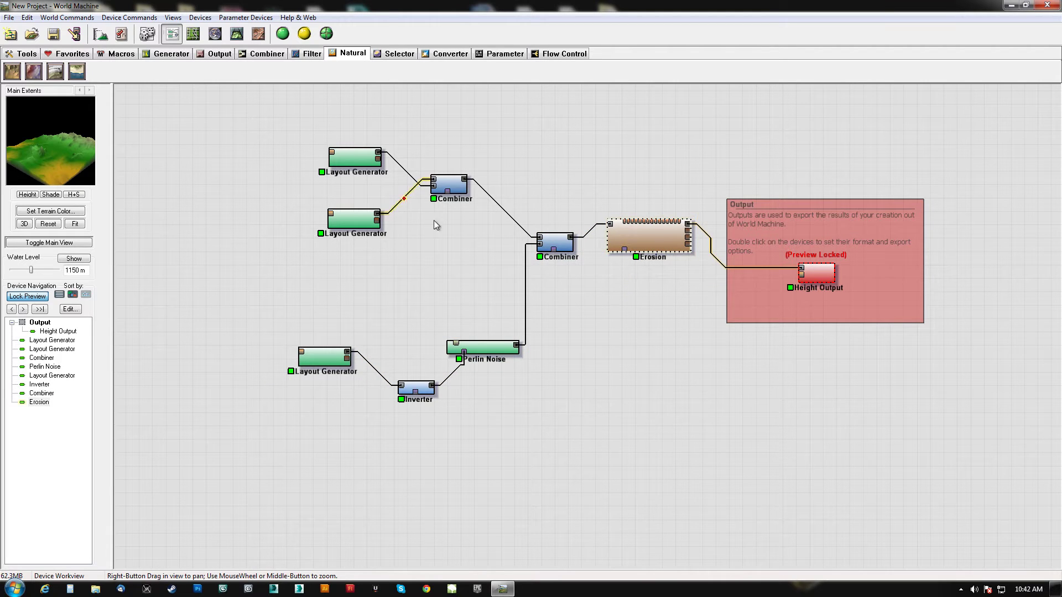
pyautogui.moveTo(616, 300); pyautogui.dragTo(606, 340, button='right')
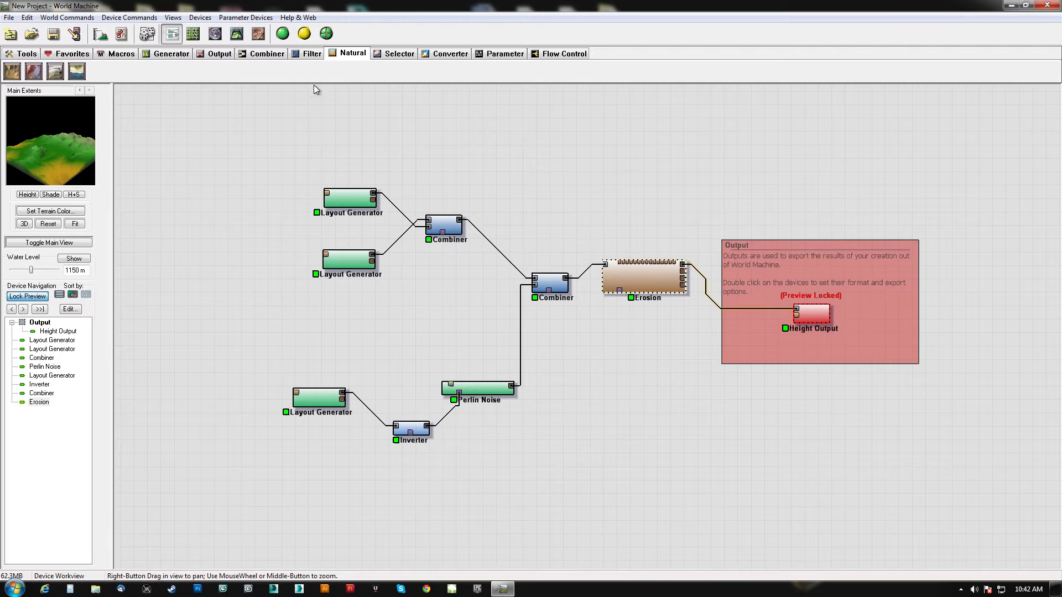
# Step: Rebuild the terrain and check the Erosion settings without changing them
pyautogui.click(283, 34)
pyautogui.doubleClick(667, 285)
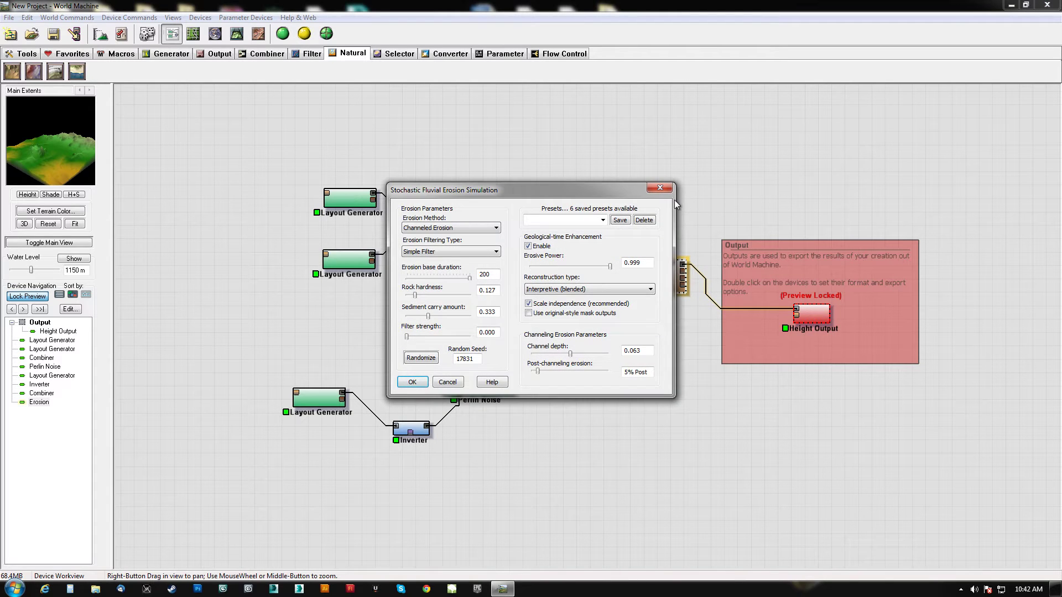
pyautogui.click(660, 189)
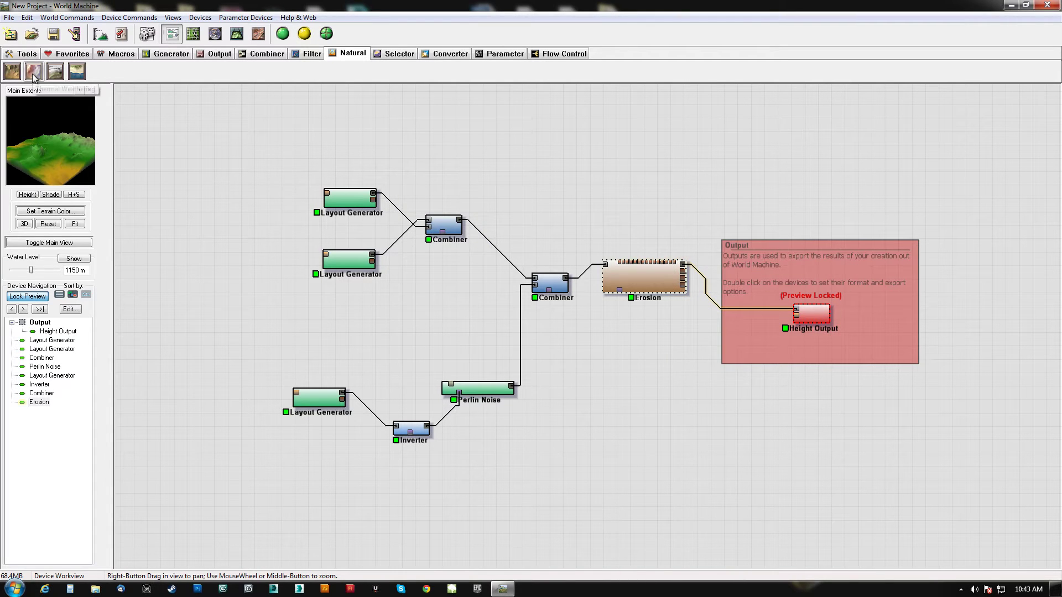
pyautogui.click(34, 74)
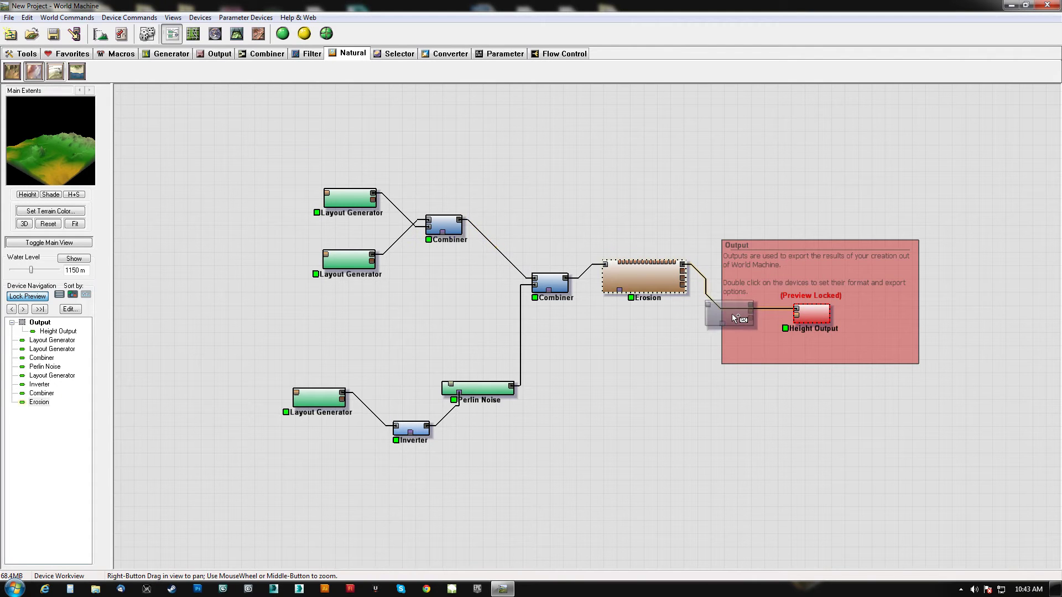
# Step: Insert Thermal Weathering between Erosion and Height Output, tuning its strength and rock angle (about 0.017)
pyautogui.click(734, 303)
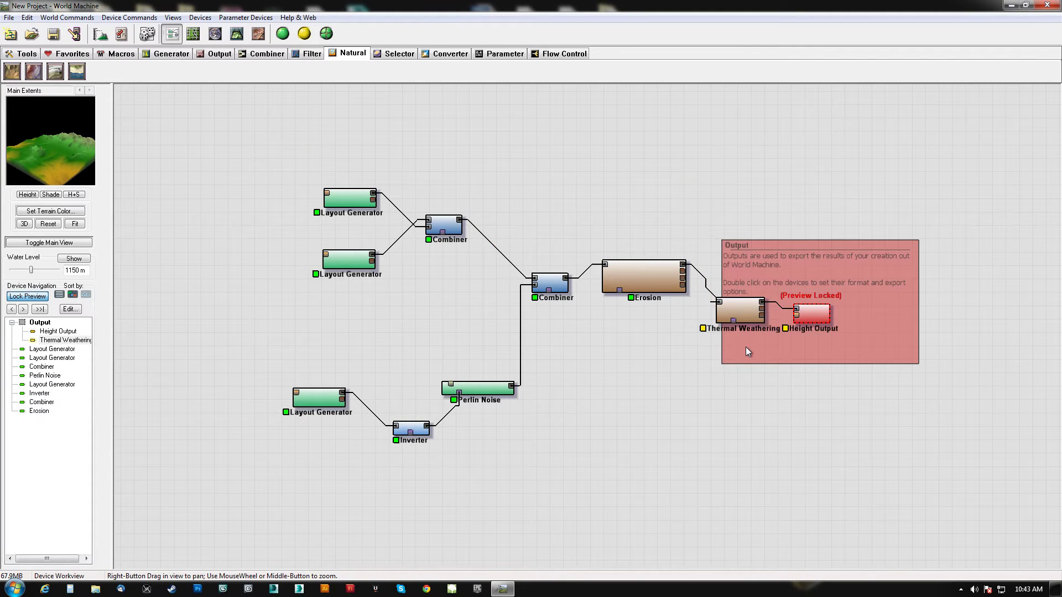
pyautogui.doubleClick(748, 323)
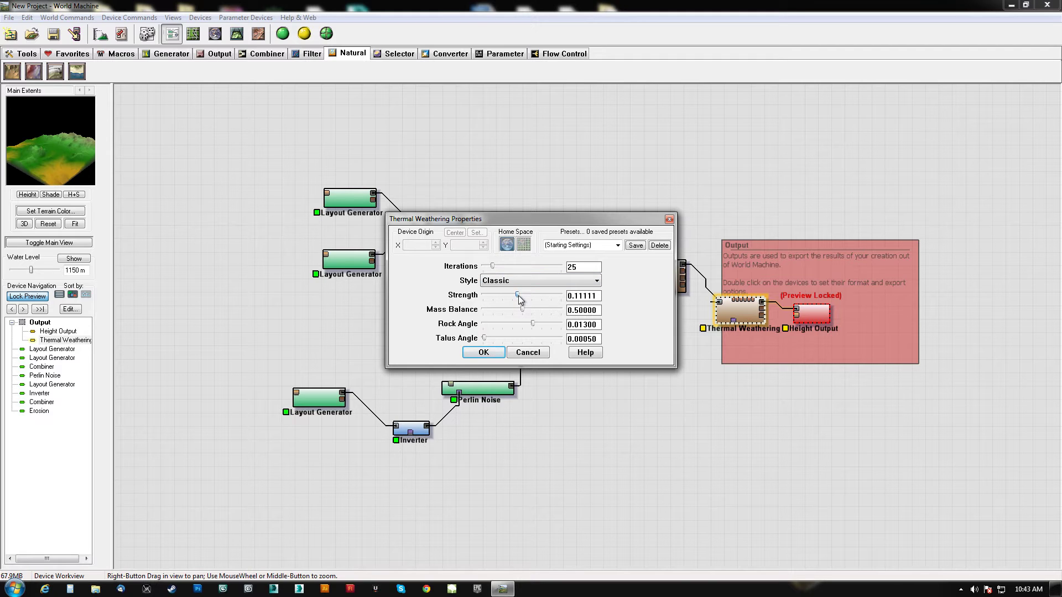
pyautogui.moveTo(519, 299); pyautogui.dragTo(497, 275)
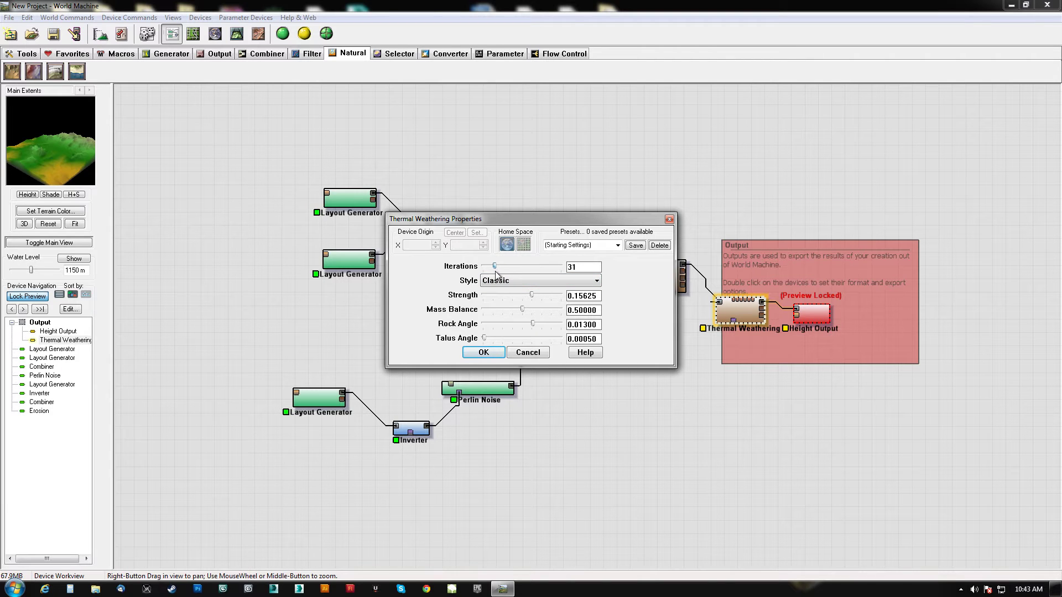
pyautogui.click(484, 353)
pyautogui.moveTo(534, 326); pyautogui.dragTo(451, 325)
pyautogui.moveTo(485, 325); pyautogui.dragTo(532, 314)
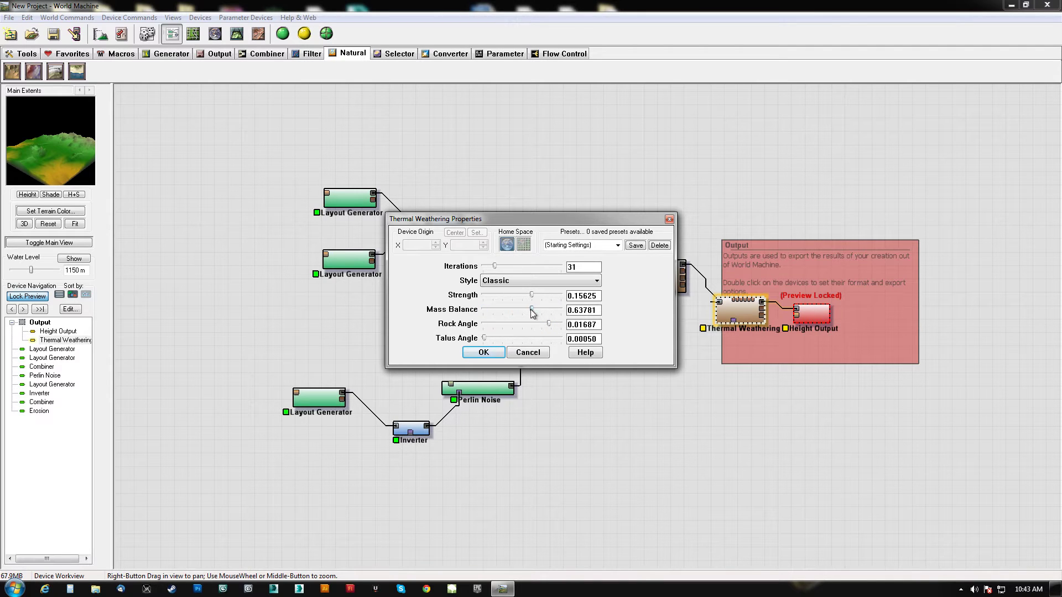
pyautogui.click(483, 351)
# Step: Show the Height Output terrain in full 3D, rebuild it, and zoom and orbit over the weathered mountains
pyautogui.click(806, 319)
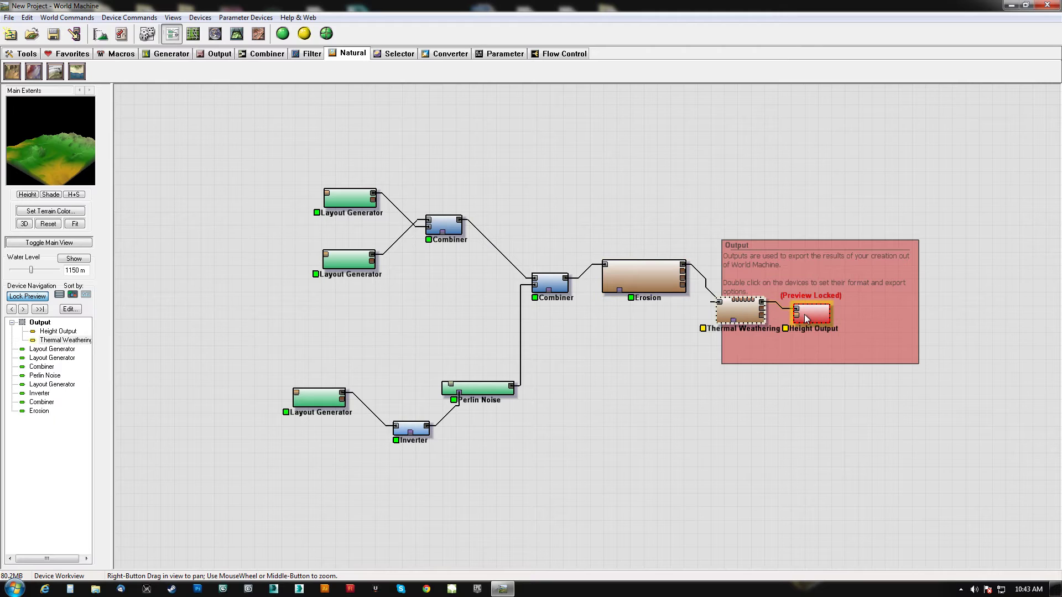
pyautogui.click(236, 35)
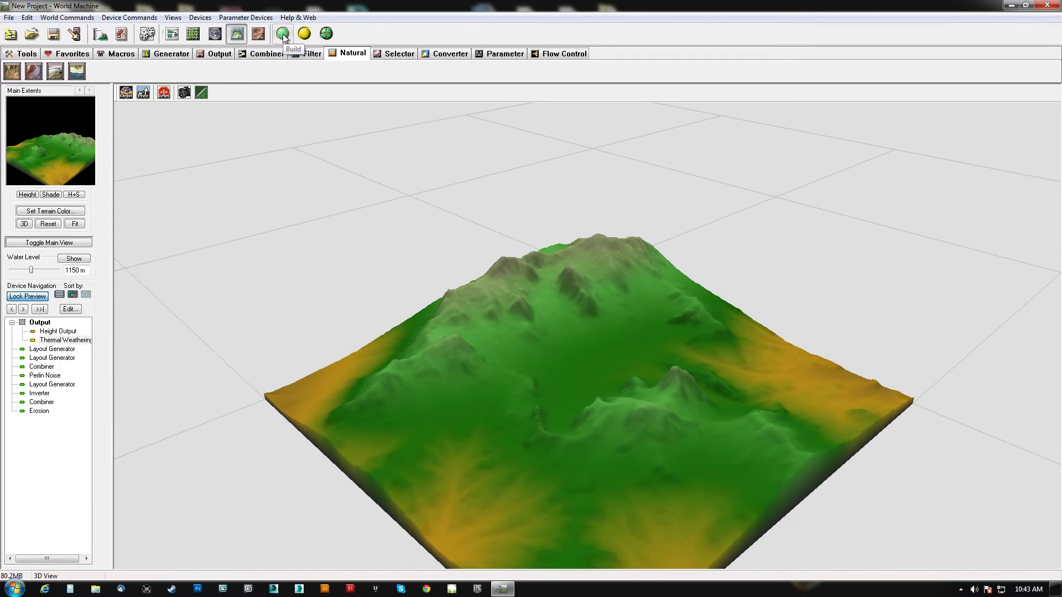
pyautogui.click(282, 35)
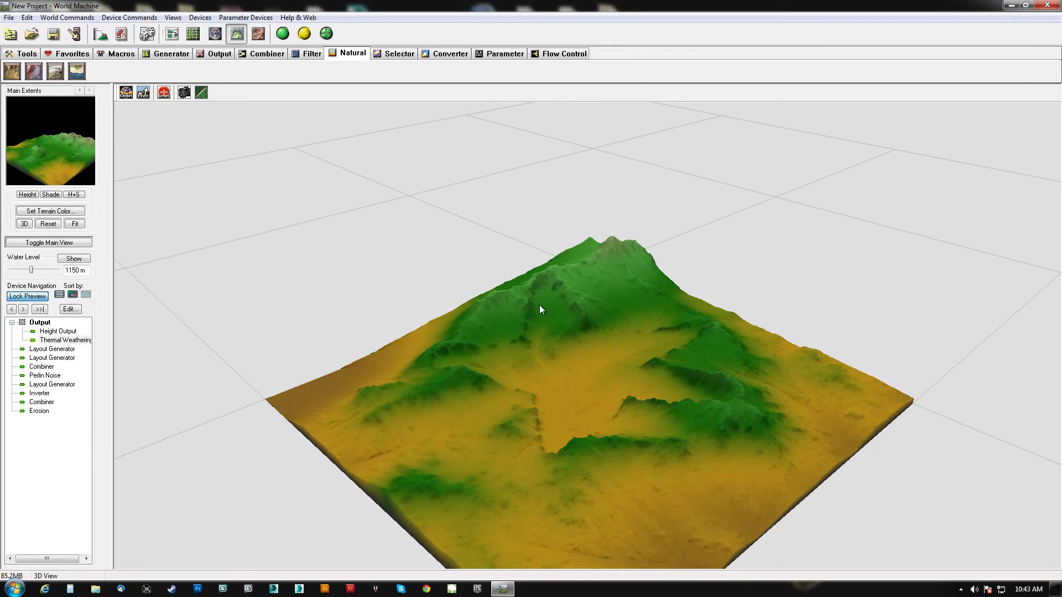
pyautogui.scroll(5, 589, 374)
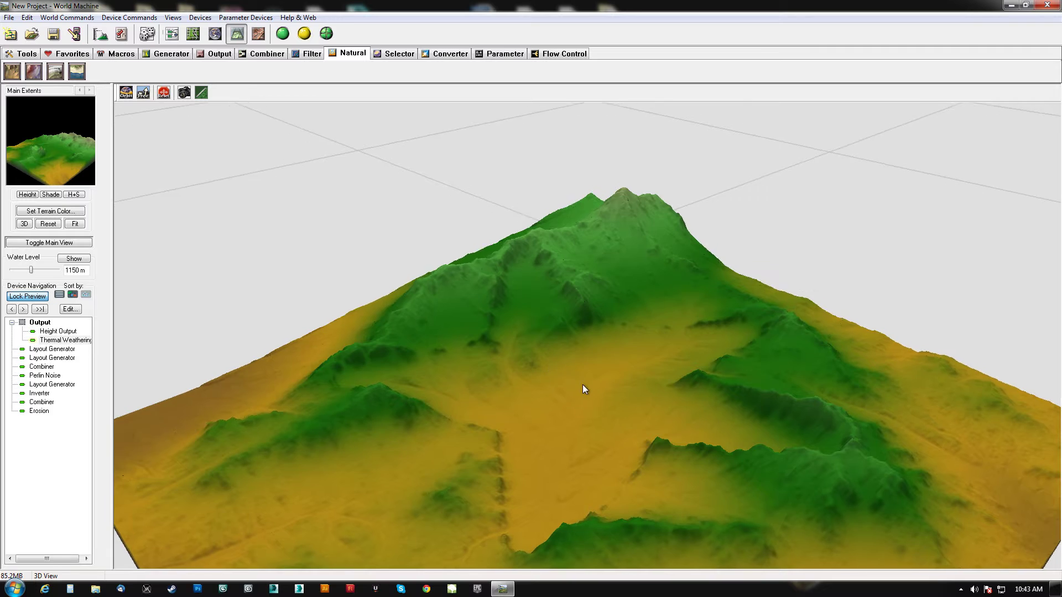
pyautogui.moveTo(583, 386); pyautogui.dragTo(463, 385)
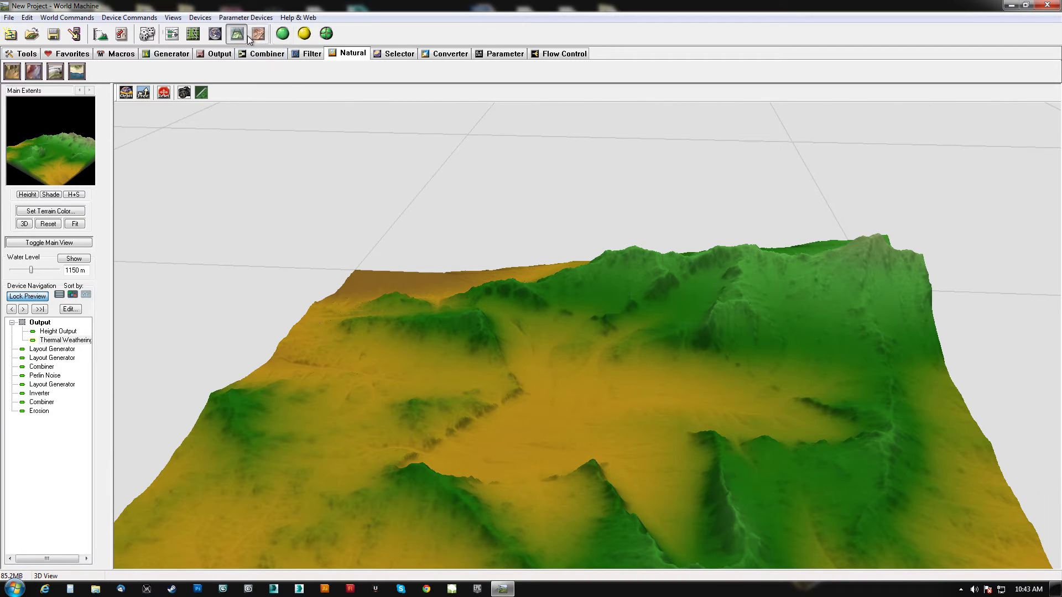
# Step: Back in the graph, confirm the Combiner at strength 0.60938 and run a fresh 513 x 513 build
pyautogui.press('F5')
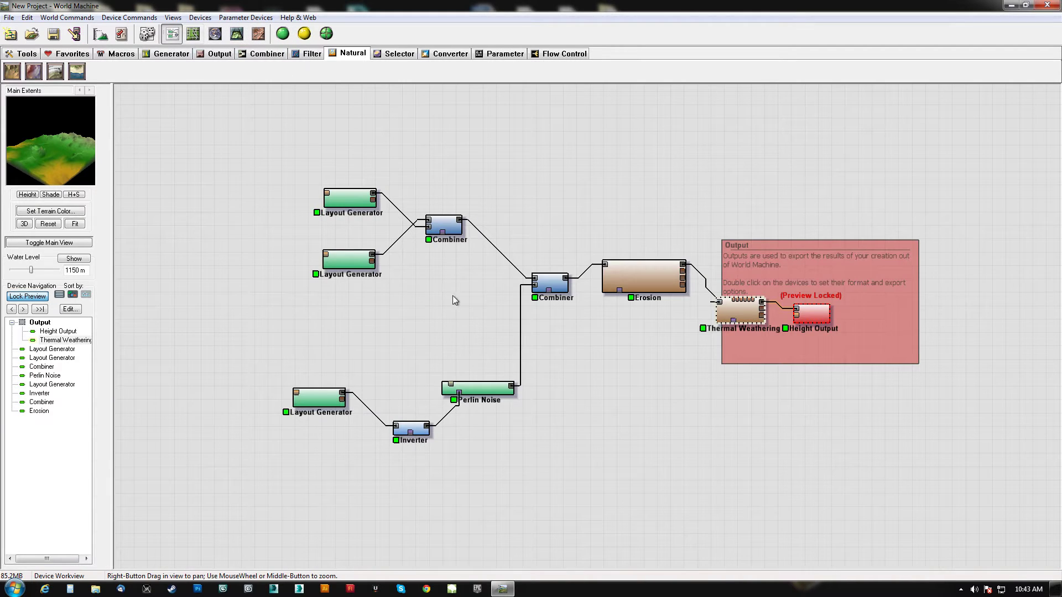
pyautogui.moveTo(675, 150); pyautogui.dragTo(286, 464)
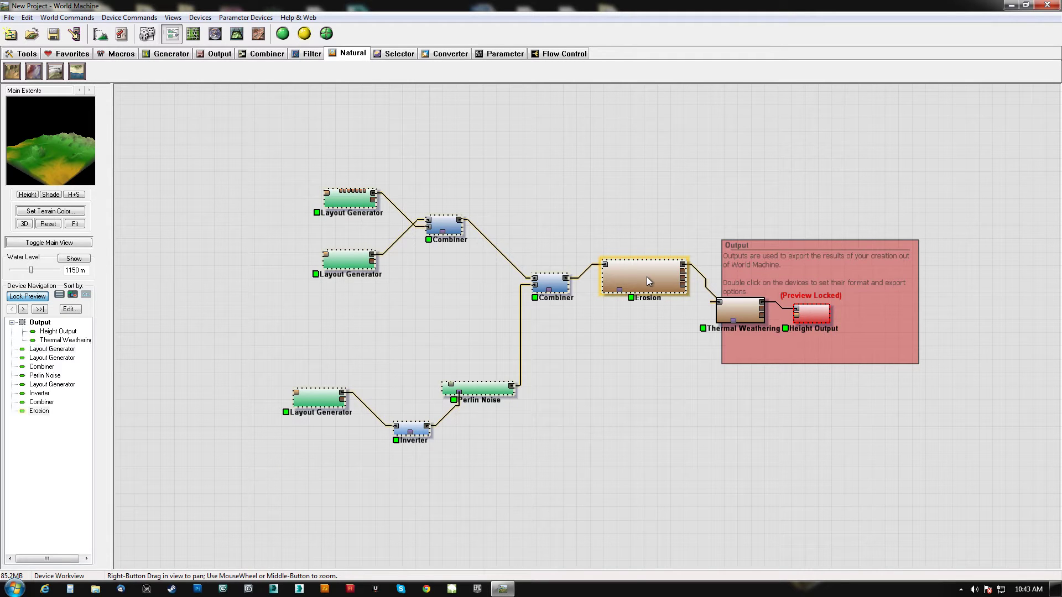
pyautogui.moveTo(647, 279); pyautogui.dragTo(512, 282, button='right')
pyautogui.doubleClick(476, 287)
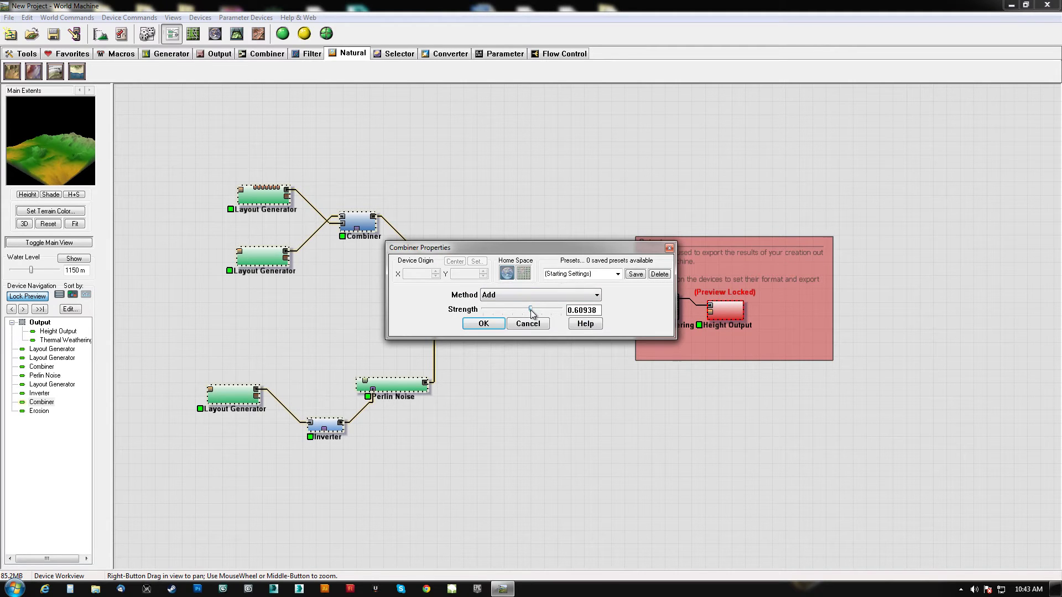
pyautogui.click(483, 323)
pyautogui.click(285, 34)
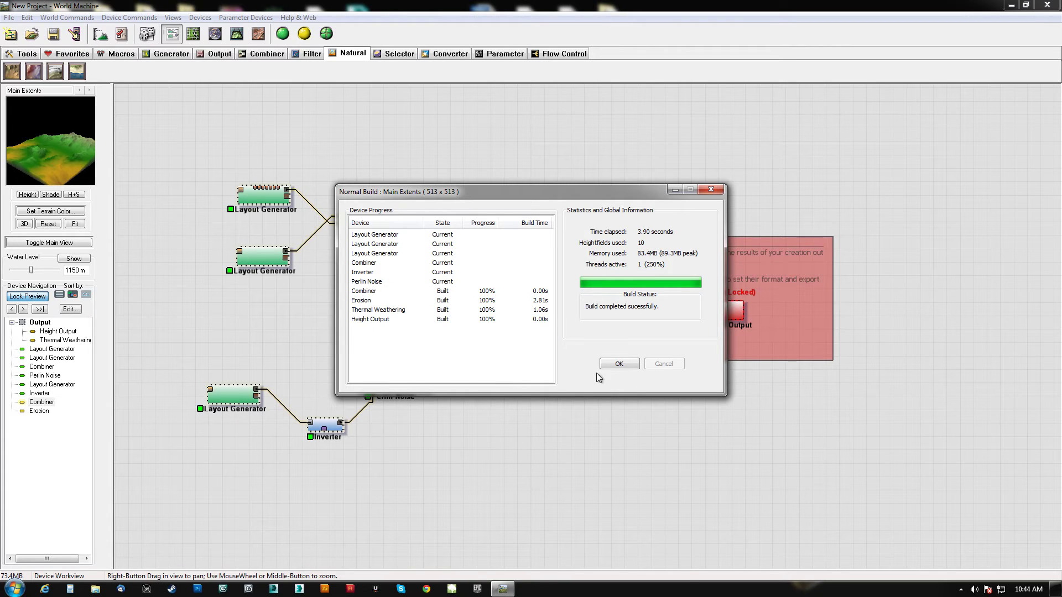
# Step: Close the build report and move the Perlin Noise device up and left in the graph
pyautogui.click(613, 364)
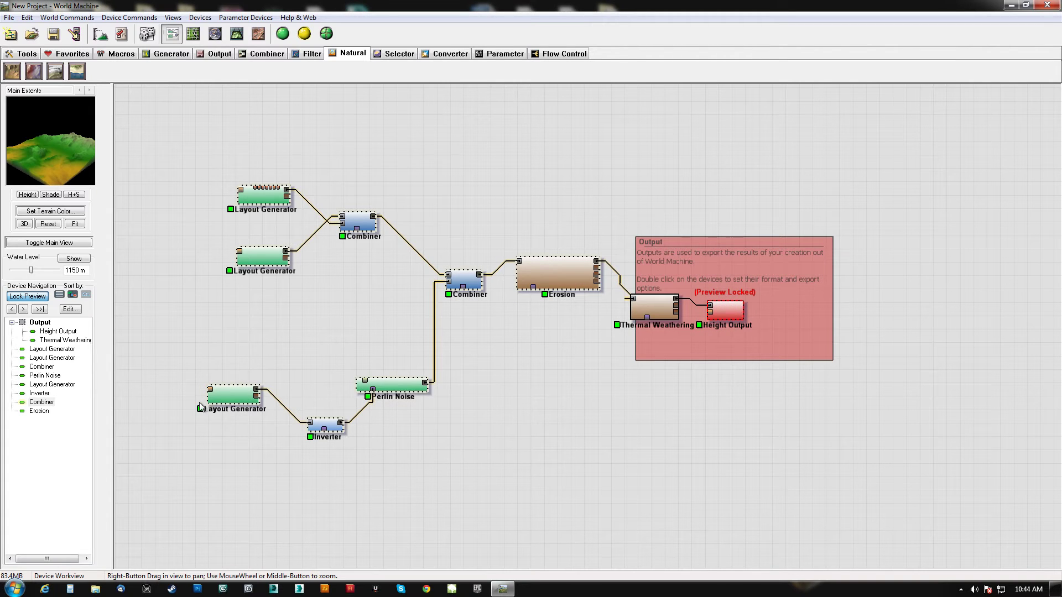
pyautogui.click(271, 269)
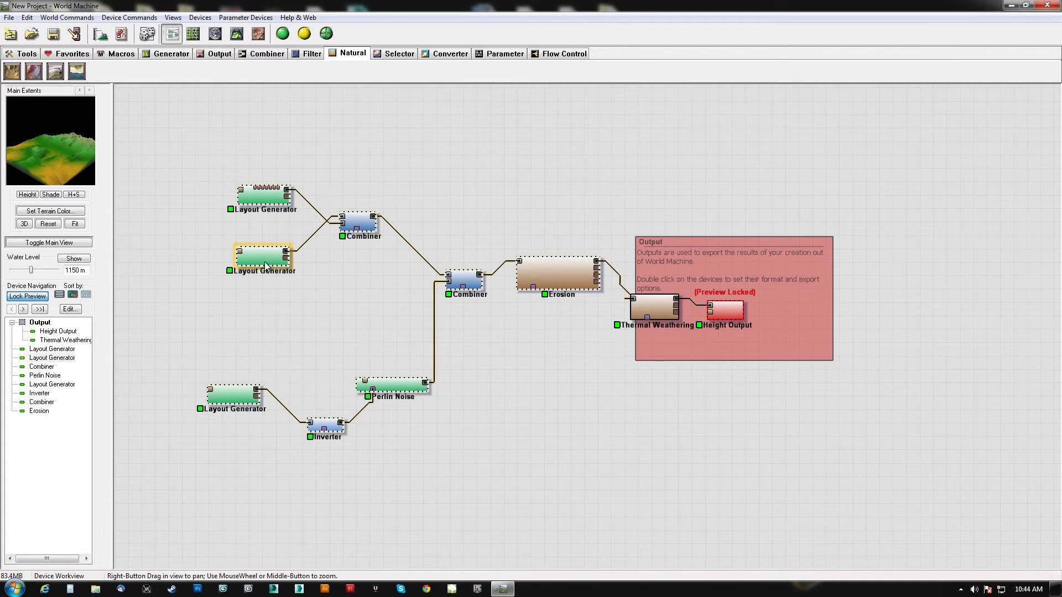
pyautogui.click(470, 323)
pyautogui.click(265, 258)
pyautogui.click(471, 283)
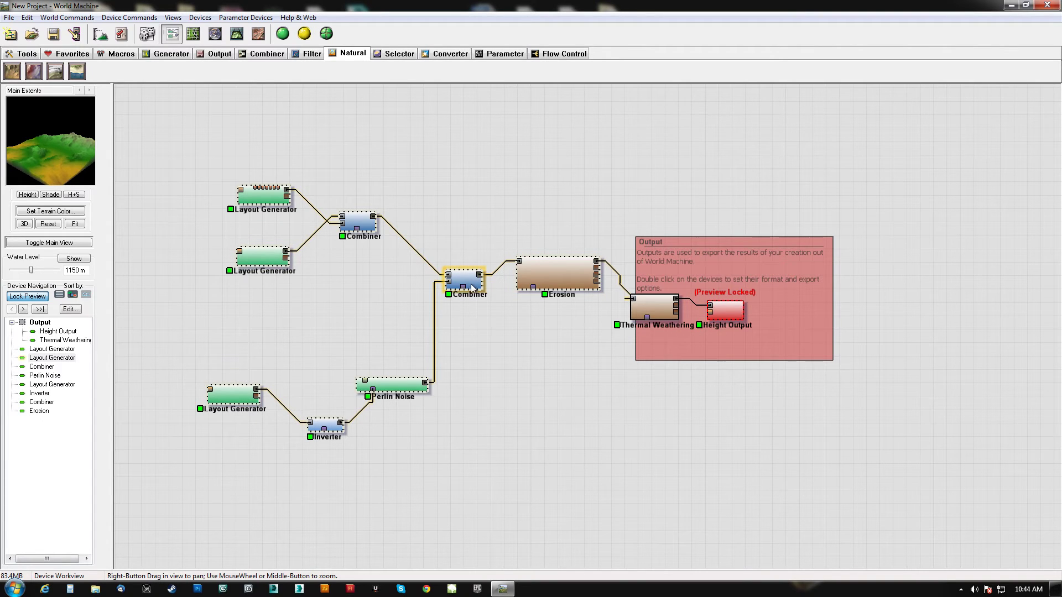
pyautogui.click(400, 389)
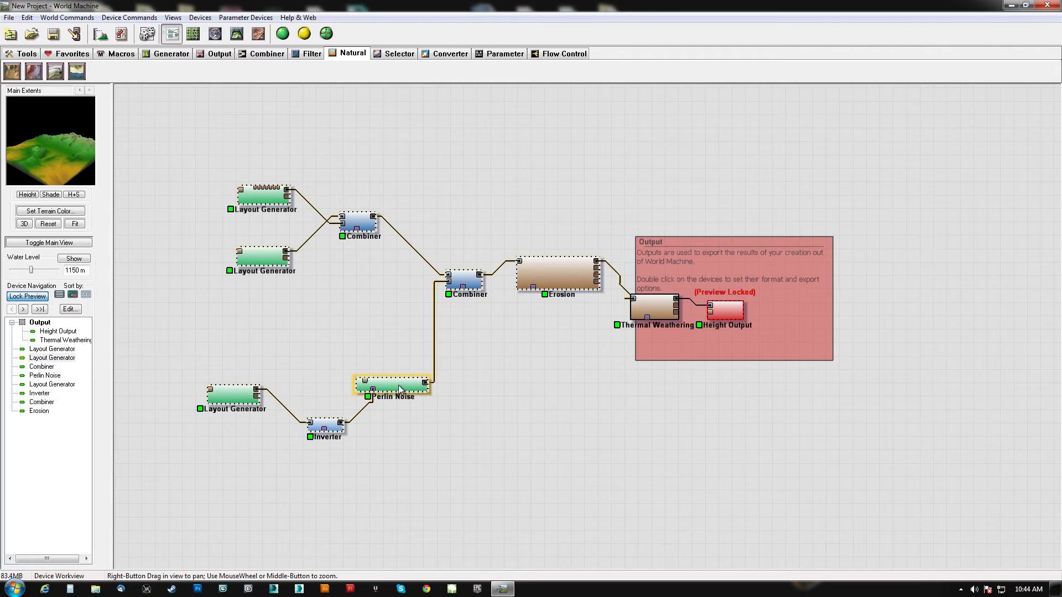
pyautogui.moveTo(400, 389); pyautogui.dragTo(379, 344)
pyautogui.click(389, 412)
pyautogui.moveTo(169, 330); pyautogui.dragTo(426, 482)
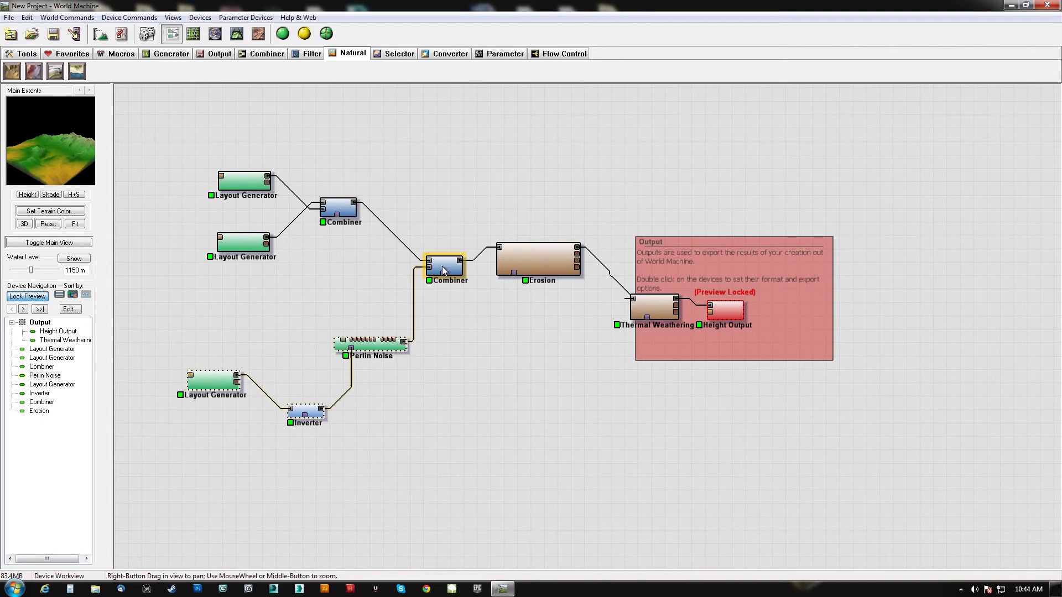
# Step: Shift the lower Layout Generator, Inverter and Perlin Noise branch up-left and nudge Erosion down
pyautogui.click(452, 270)
pyautogui.moveTo(481, 373); pyautogui.dragTo(470, 423, button='right')
pyautogui.moveTo(199, 487); pyautogui.dragTo(247, 466, button='right')
pyautogui.moveTo(189, 449); pyautogui.dragTo(445, 350)
pyautogui.moveTo(419, 386); pyautogui.dragTo(379, 344)
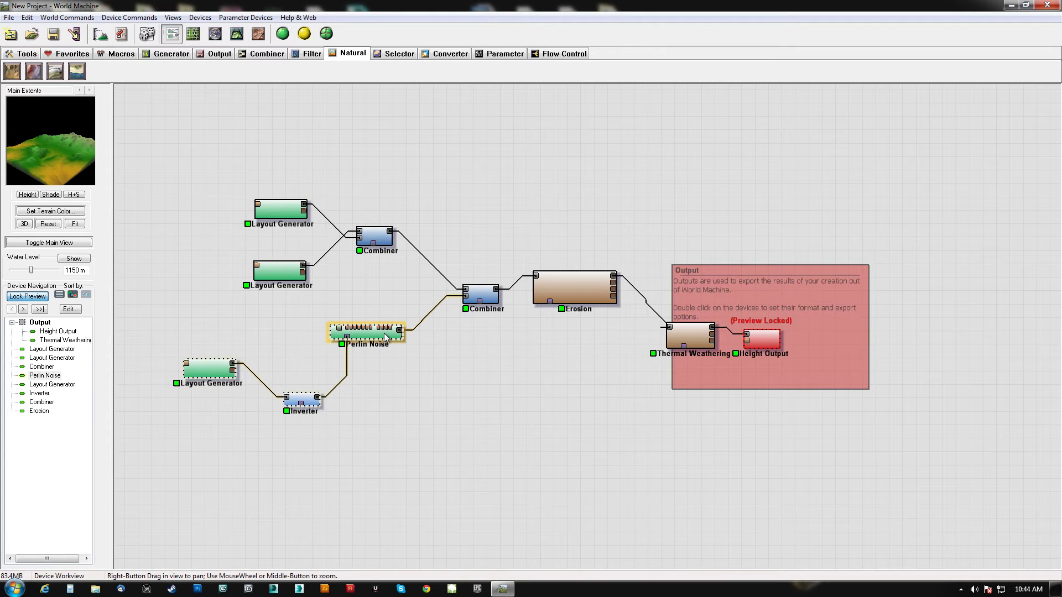
pyautogui.click(592, 285)
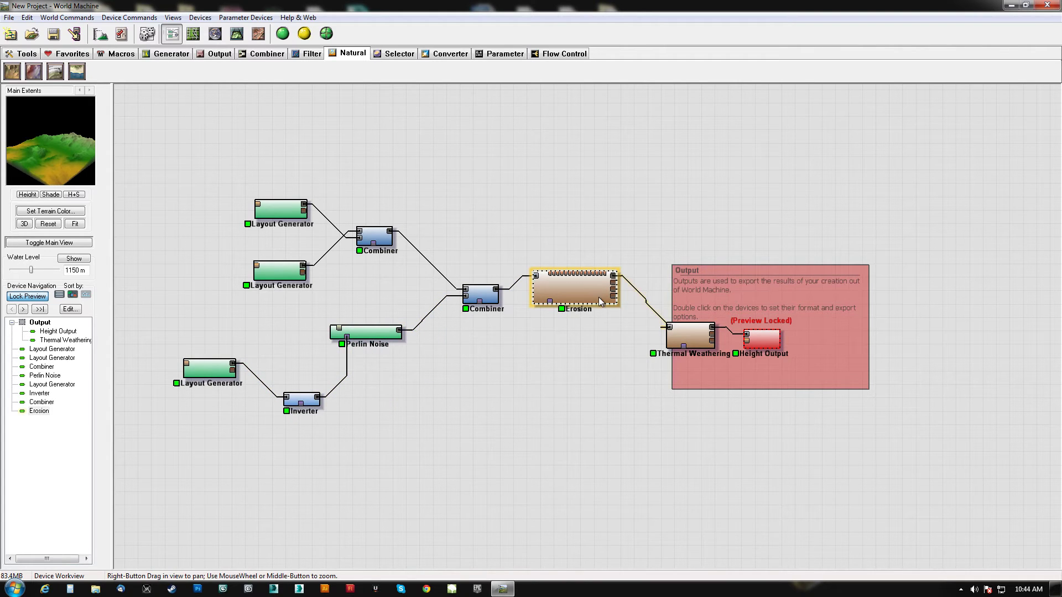
pyautogui.moveTo(598, 298); pyautogui.dragTo(589, 312)
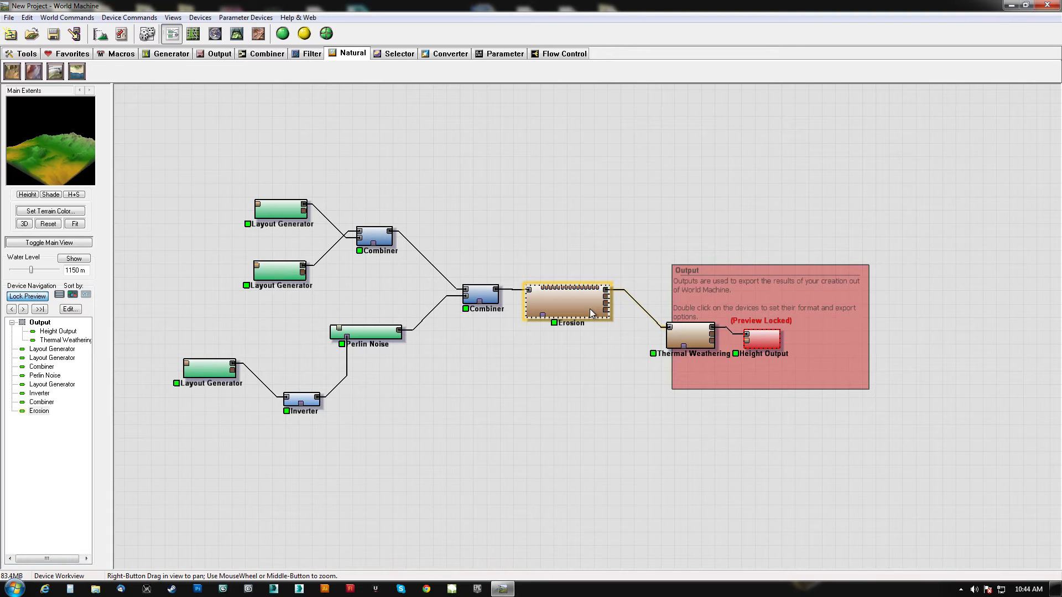
pyautogui.moveTo(499, 143); pyautogui.dragTo(181, 483)
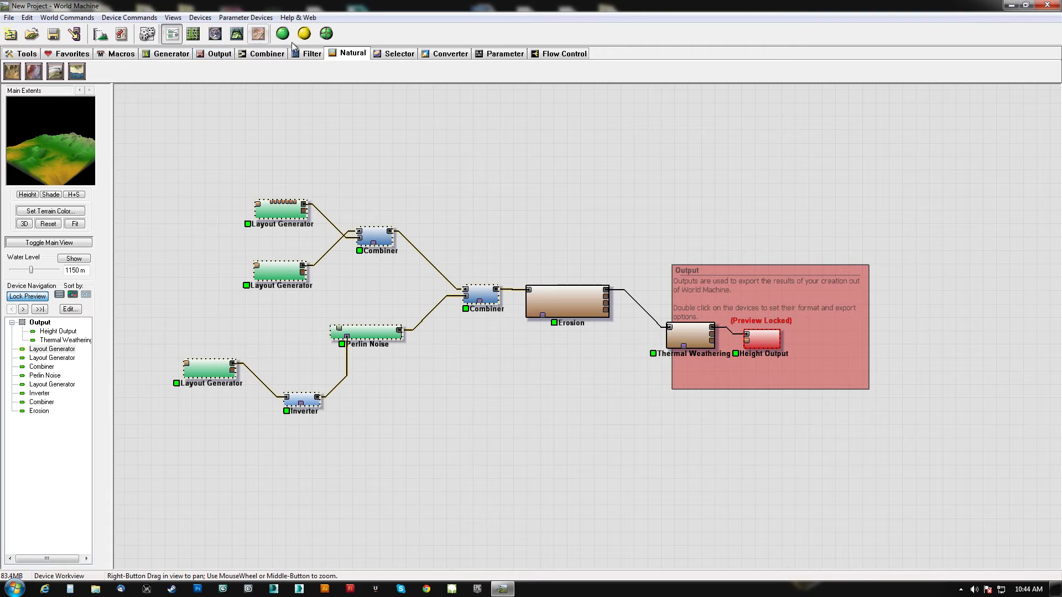
# Step: Show the parameter devices and build the terrain with Erosion selected
pyautogui.click(501, 54)
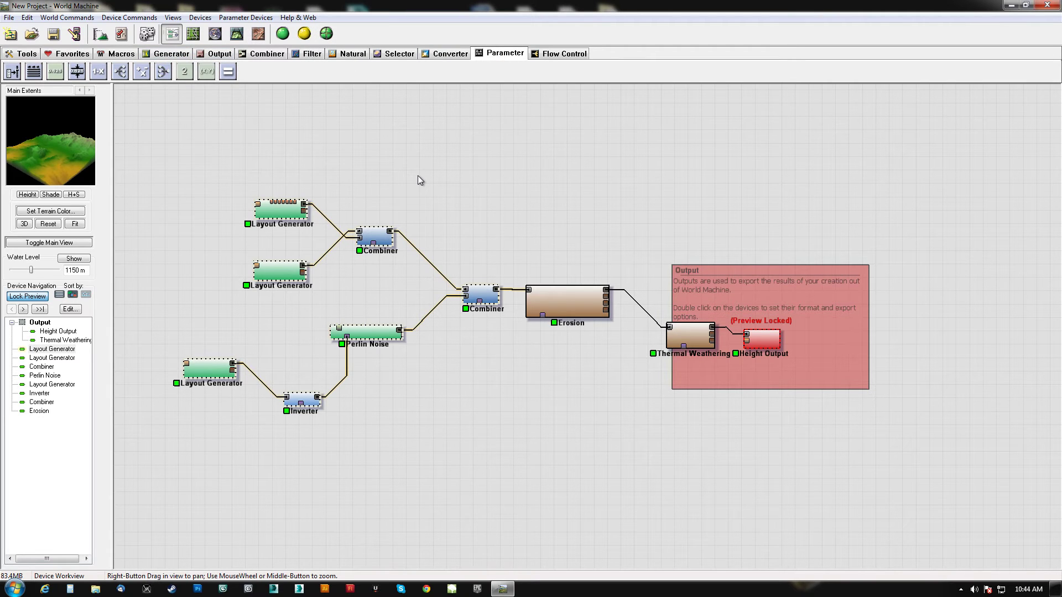
pyautogui.click(579, 311)
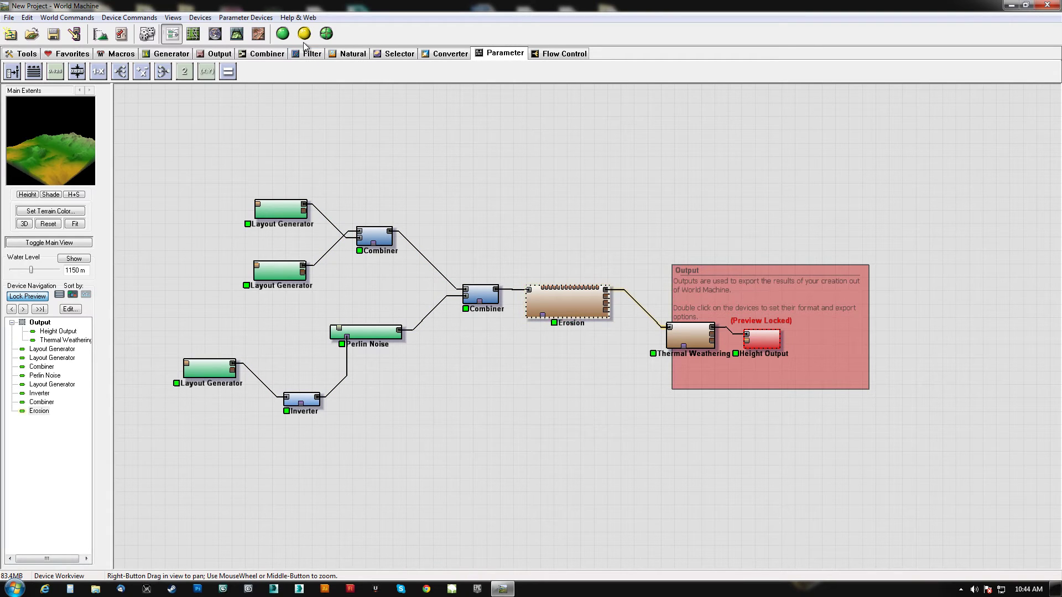
pyautogui.click(282, 33)
# Step: Shift the Layout Generator's ellipse slightly up and to the left in its layout editor
pyautogui.doubleClick(491, 301)
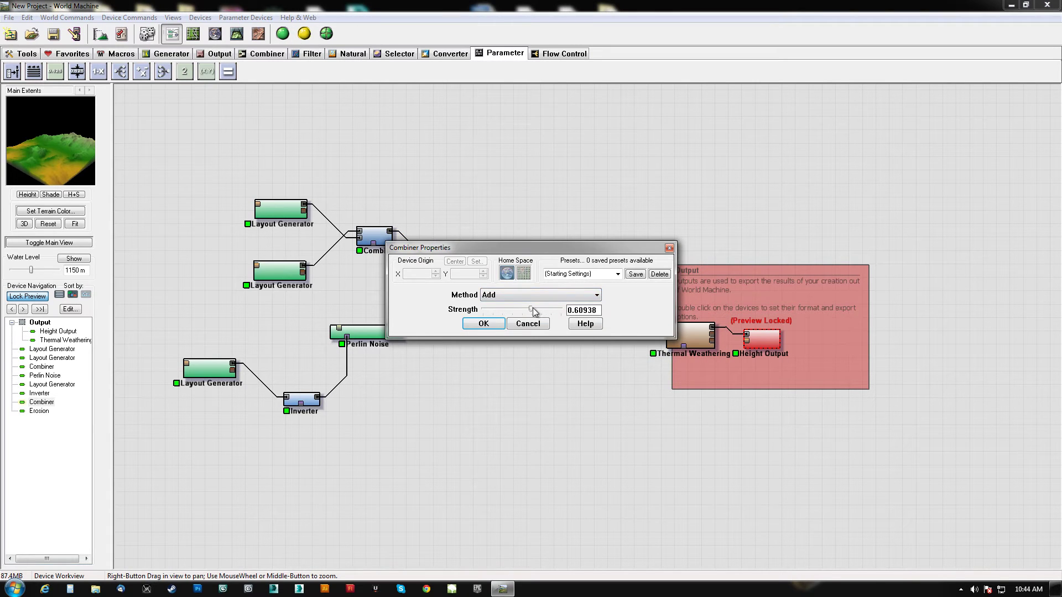
pyautogui.click(528, 324)
pyautogui.doubleClick(279, 274)
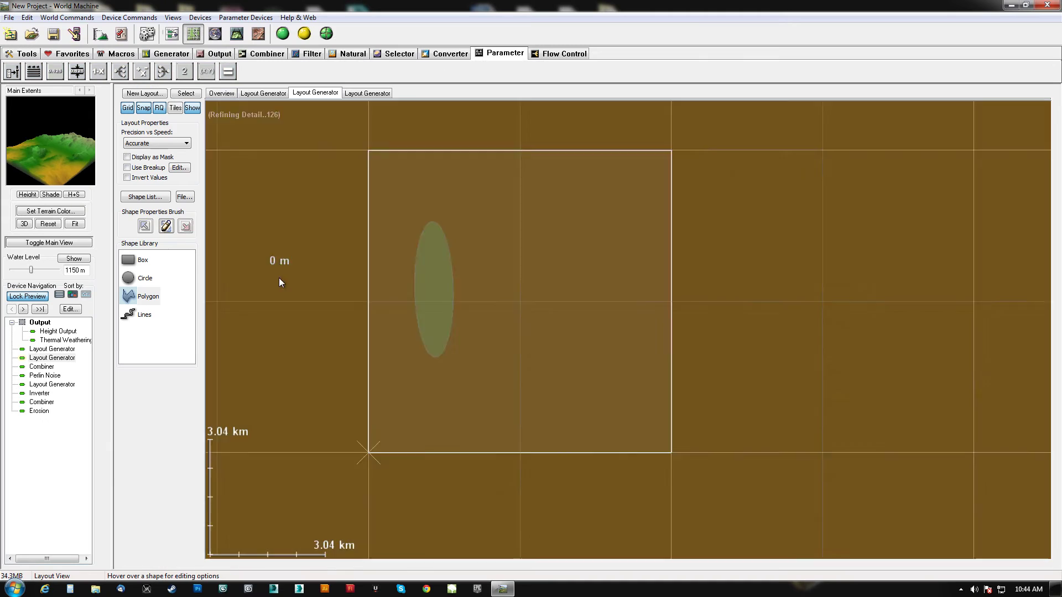
pyautogui.moveTo(436, 308); pyautogui.dragTo(433, 303)
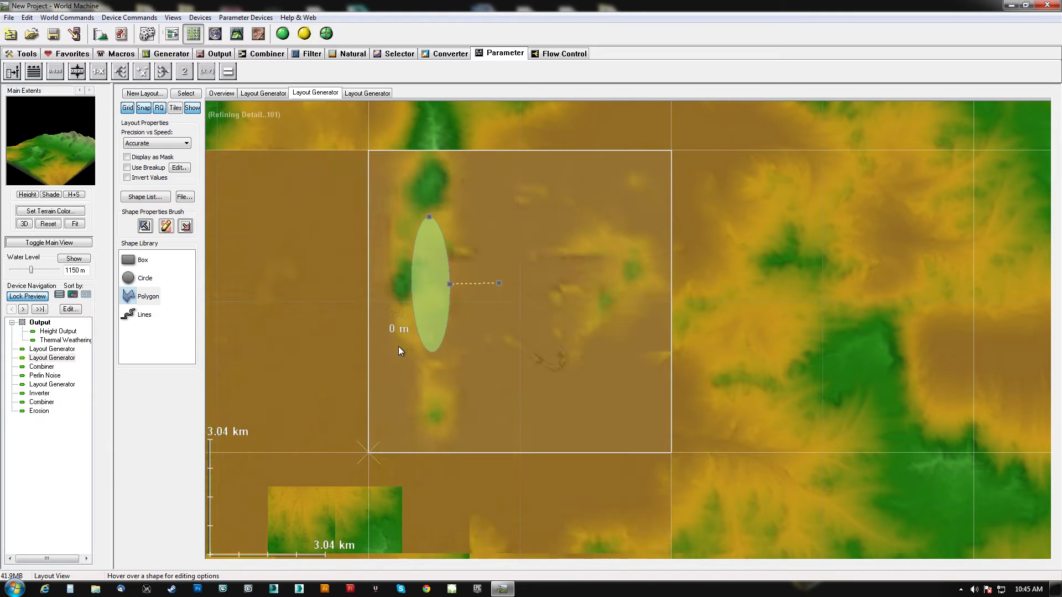
# Step: Switch to the 3D preview and run a Normal Build at 513 x 513
pyautogui.click(237, 34)
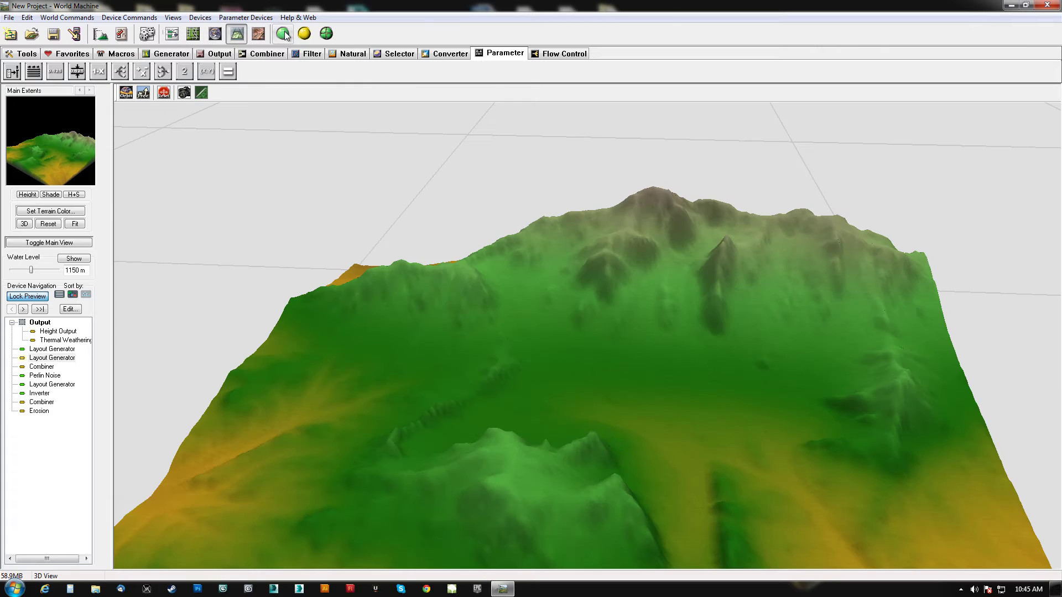
pyautogui.click(283, 34)
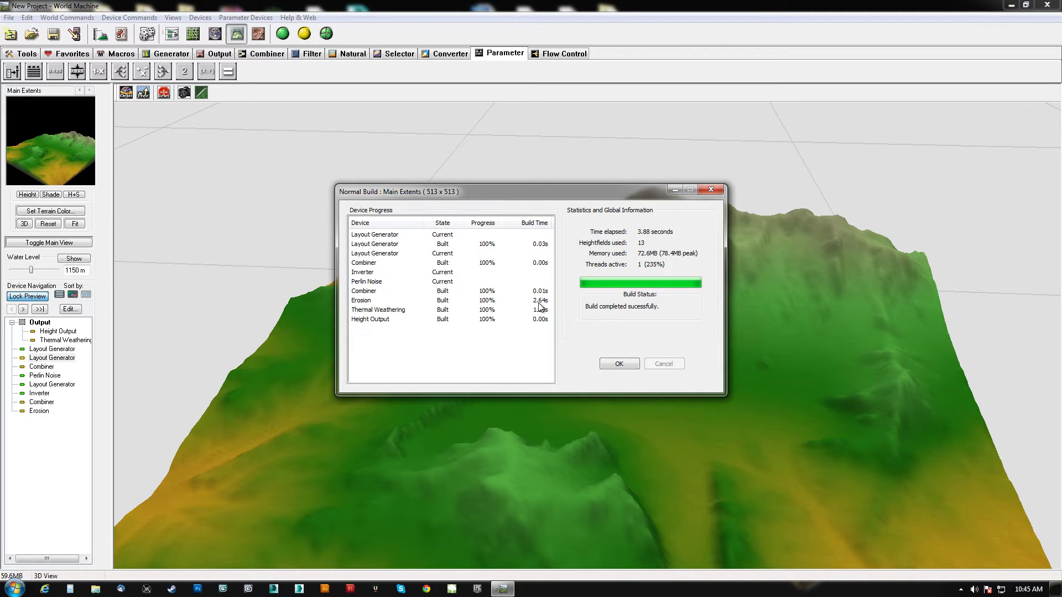
pyautogui.click(620, 363)
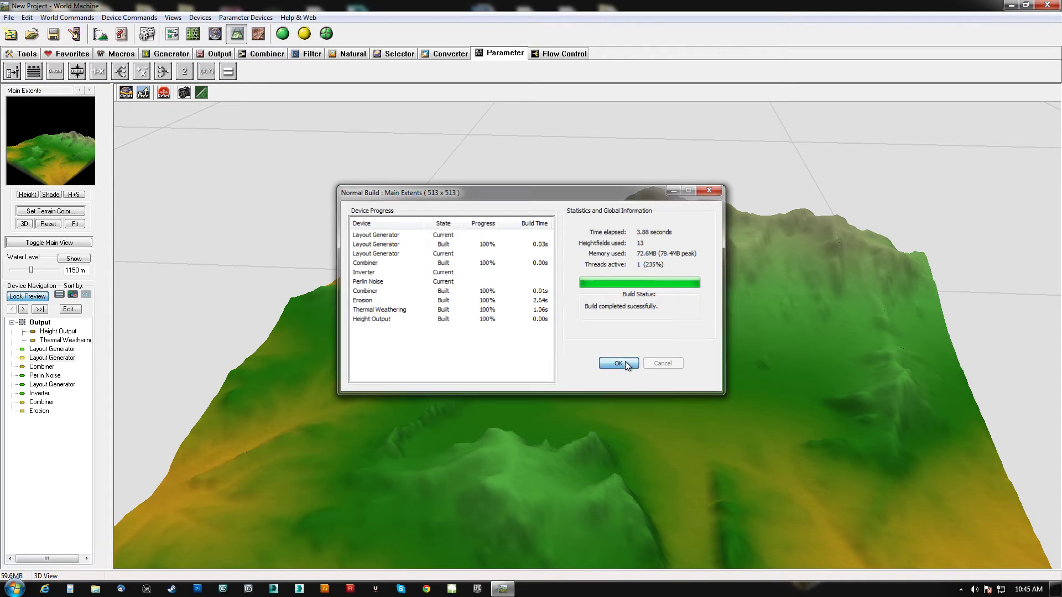
# Step: Orbit and zoom the 3D view to inspect the rebuilt eroded terrain
pyautogui.moveTo(496, 432); pyautogui.dragTo(489, 323)
pyautogui.scroll(-5, 493, 332)
pyautogui.moveTo(505, 361); pyautogui.dragTo(545, 399)
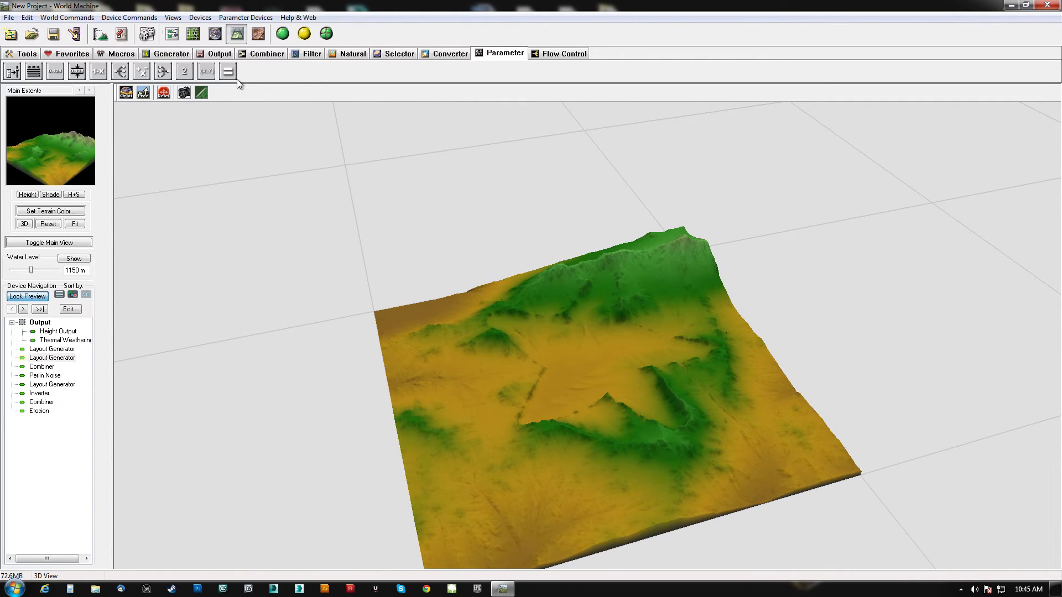
pyautogui.moveTo(380, 228); pyautogui.dragTo(492, 323)
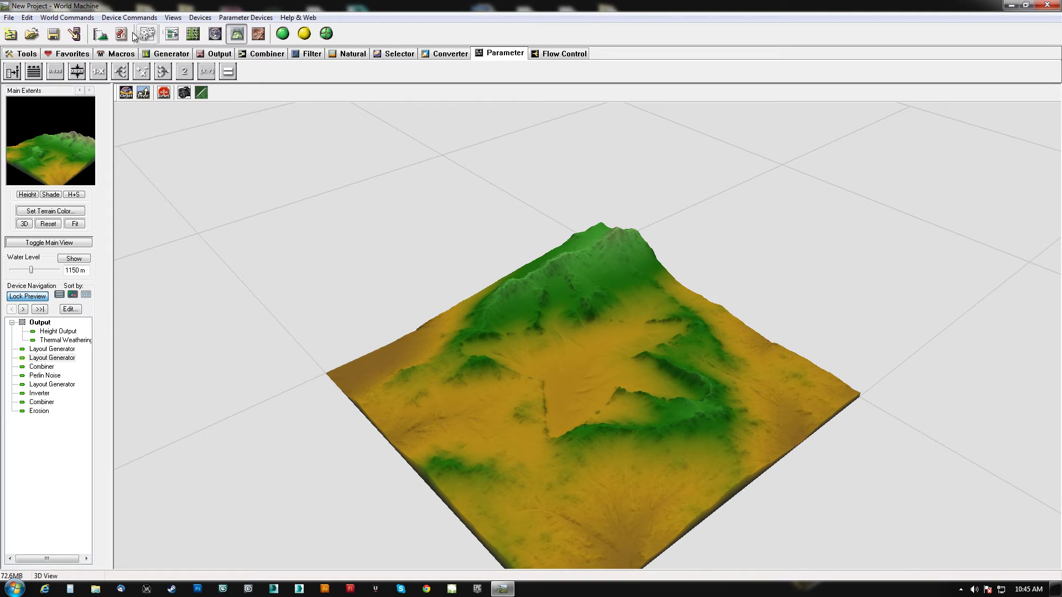
# Step: Set the project build resolution to 2048×2048 with Conserve Memory enabled
pyautogui.click(101, 34)
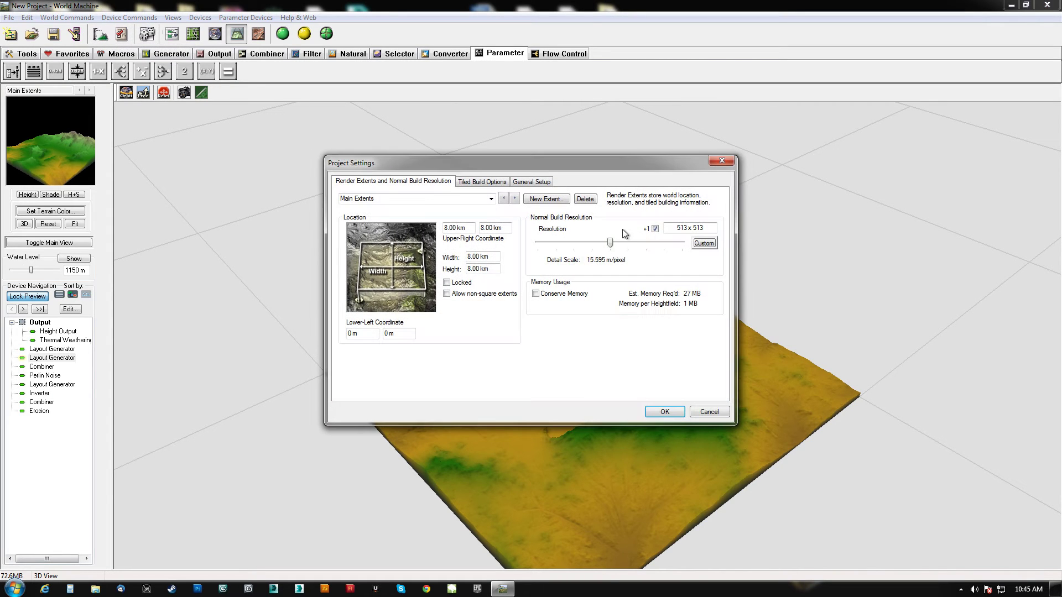
pyautogui.moveTo(616, 244); pyautogui.dragTo(644, 247)
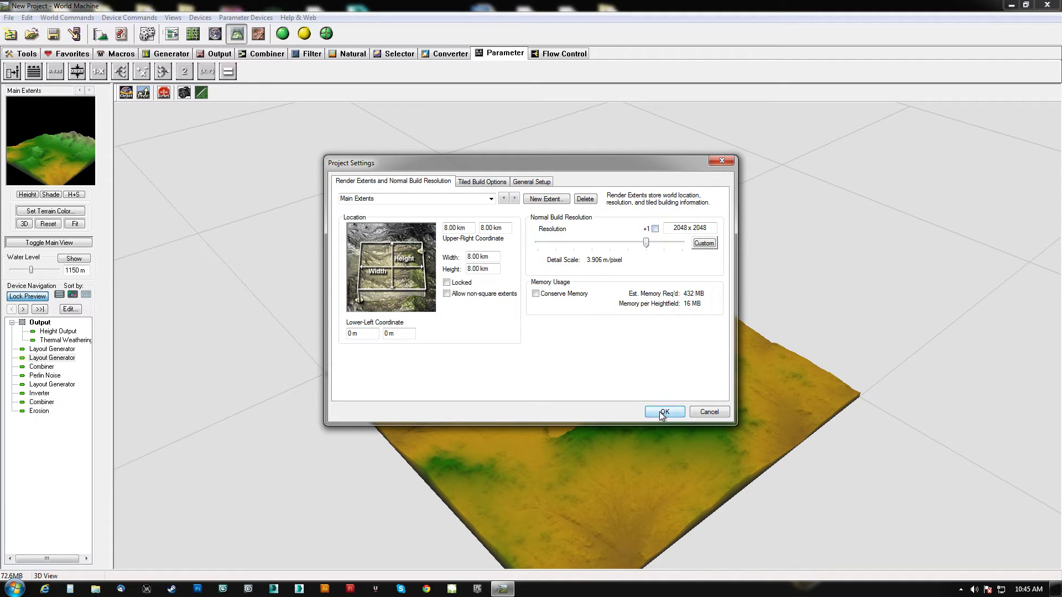
pyautogui.click(536, 294)
pyautogui.click(671, 411)
pyautogui.moveTo(600, 417); pyautogui.dragTo(408, 386)
# Step: Review the Tiled Build and General project settings, then start the 2048×2048 build
pyautogui.click(99, 36)
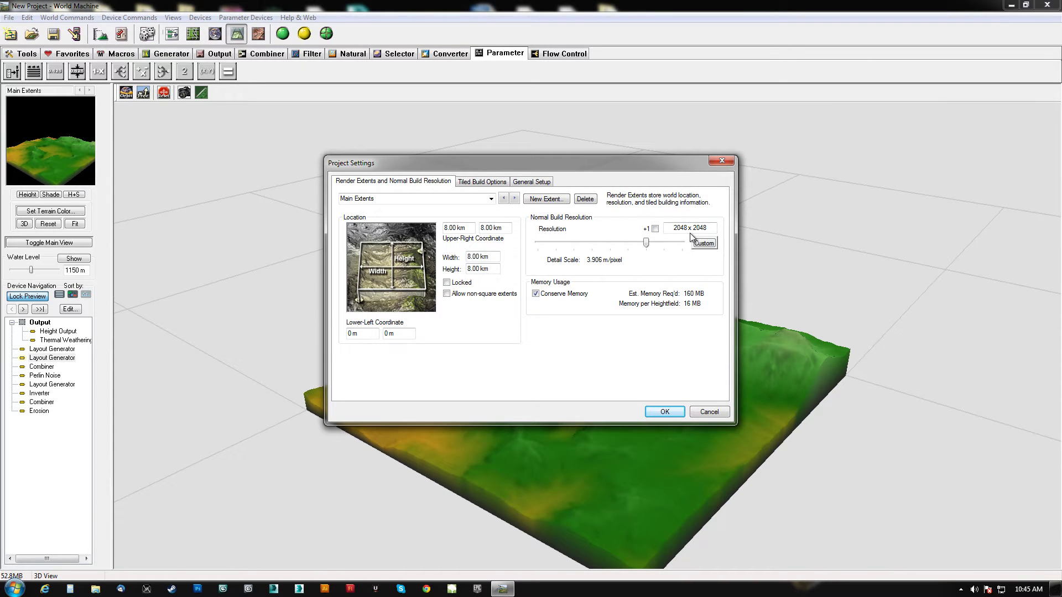
pyautogui.click(490, 183)
pyautogui.click(531, 183)
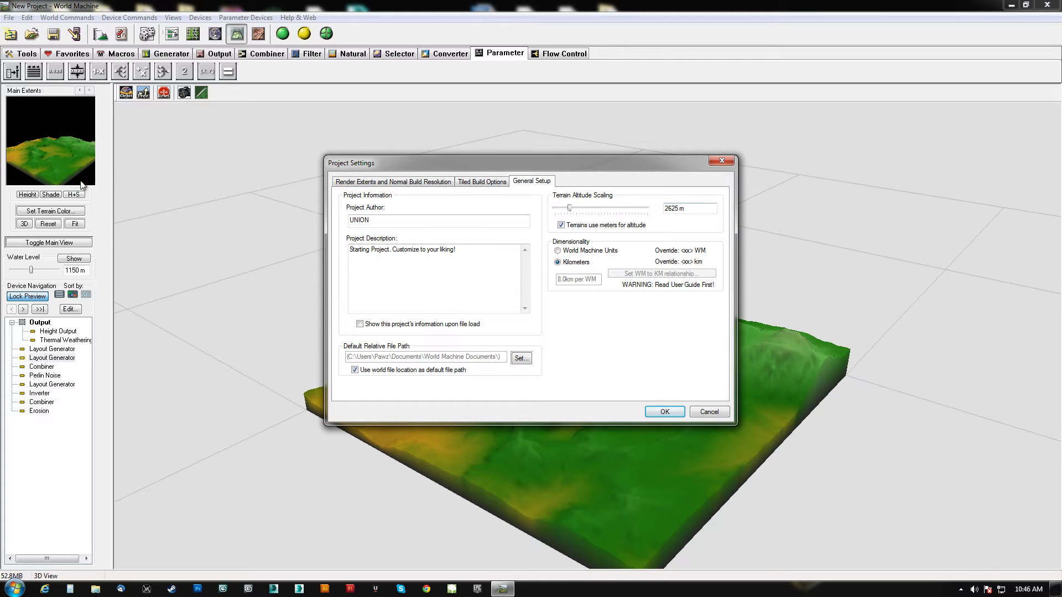
pyautogui.click(668, 413)
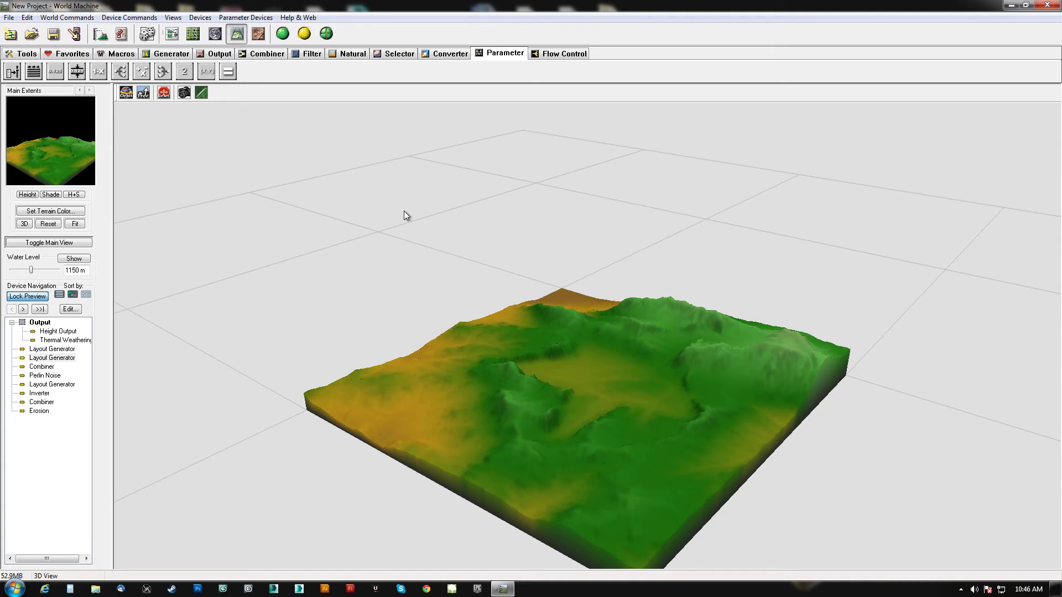
pyautogui.click(283, 34)
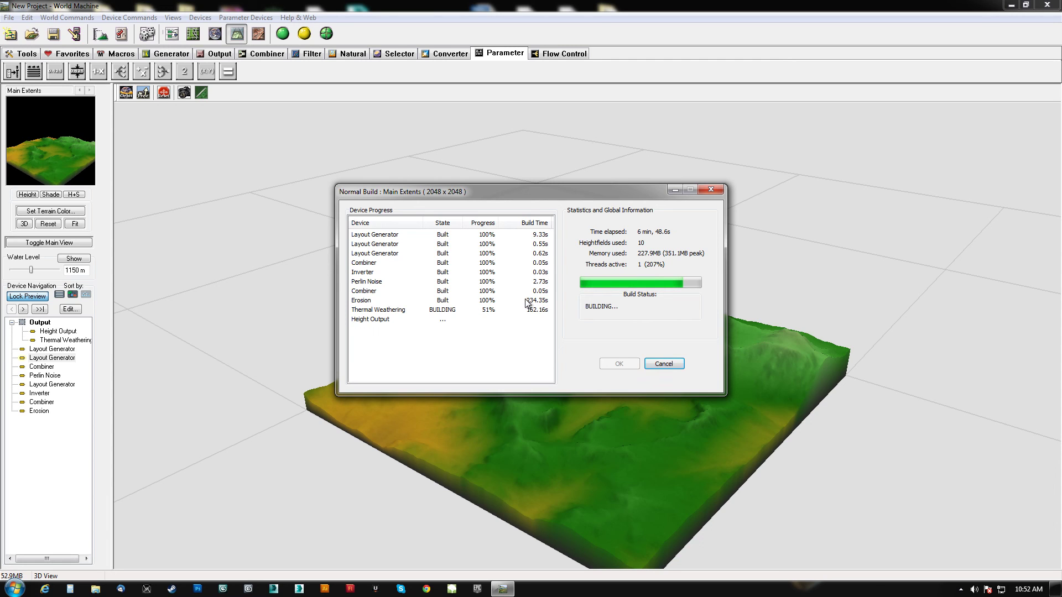
# Step: Let the 2048×2048 build run through Erosion into Thermal Weathering, nudging the progress window
pyautogui.moveTo(577, 192)
pyautogui.mouseDown()
pyautogui.moveTo(626, 138)
pyautogui.moveTo(588, 179)
pyautogui.mouseUp()
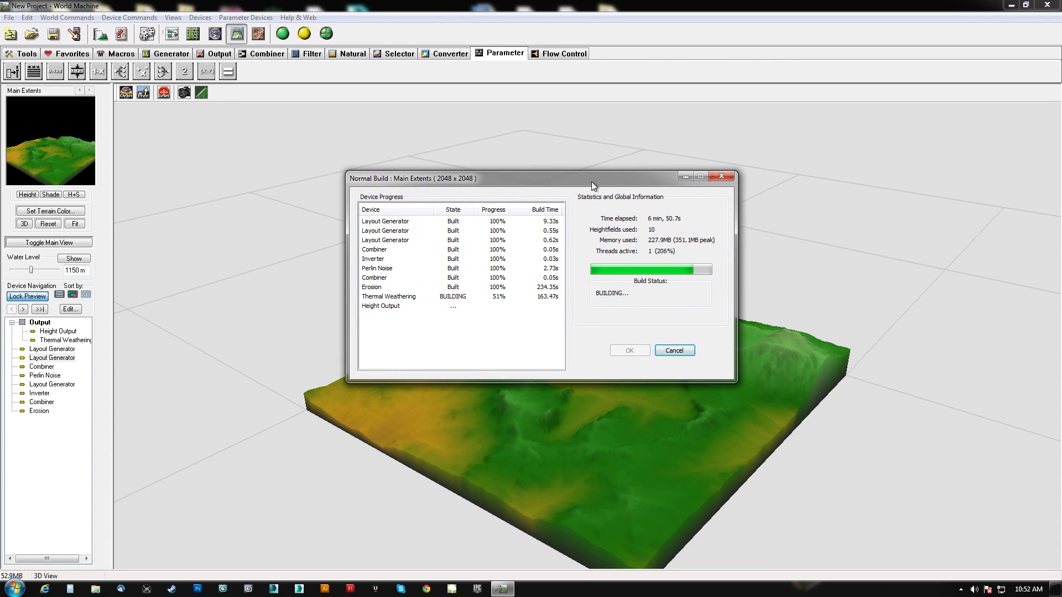